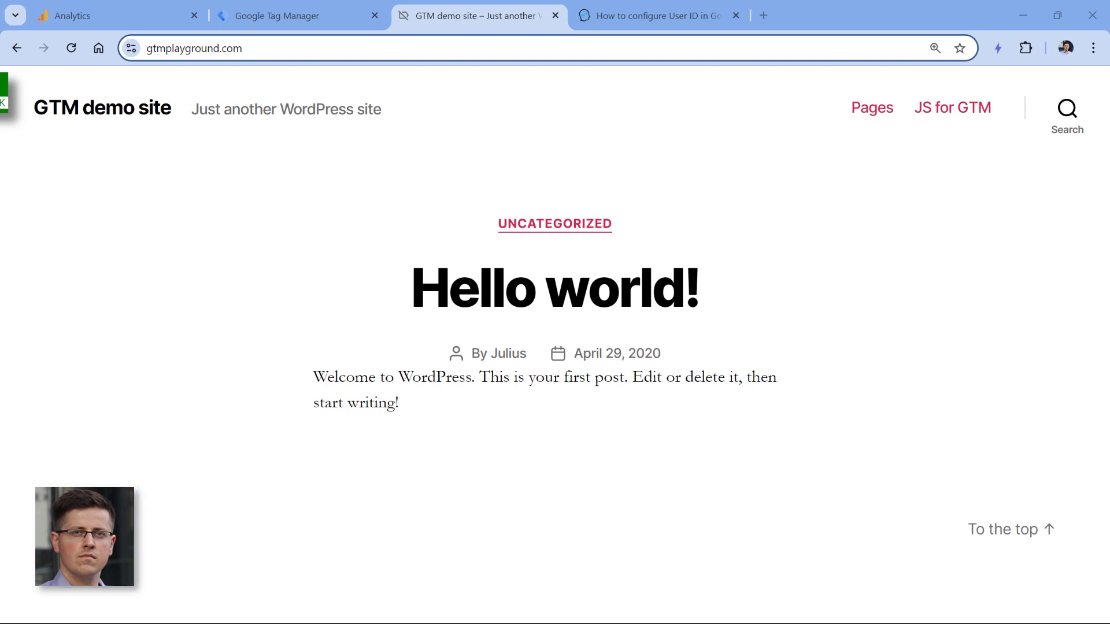
Step: Connect a Tag Assistant preview to gtmplayground.com and inspect the Message event that pushes user_id
{"action": "left_click", "coordinate": [296, 15]}
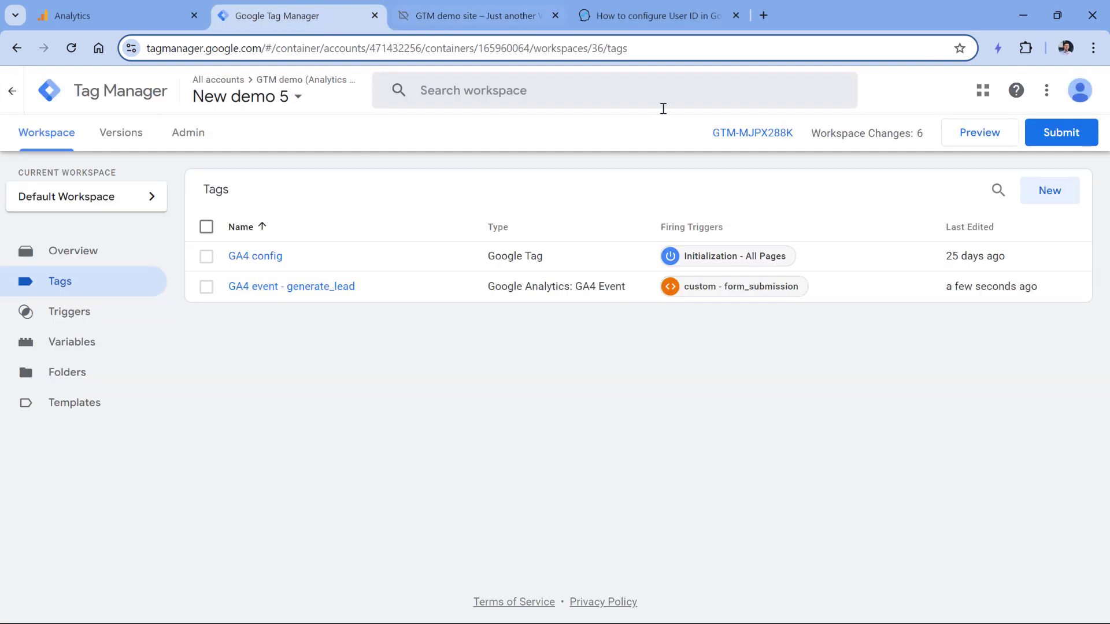
{"action": "left_click", "coordinate": [980, 133]}
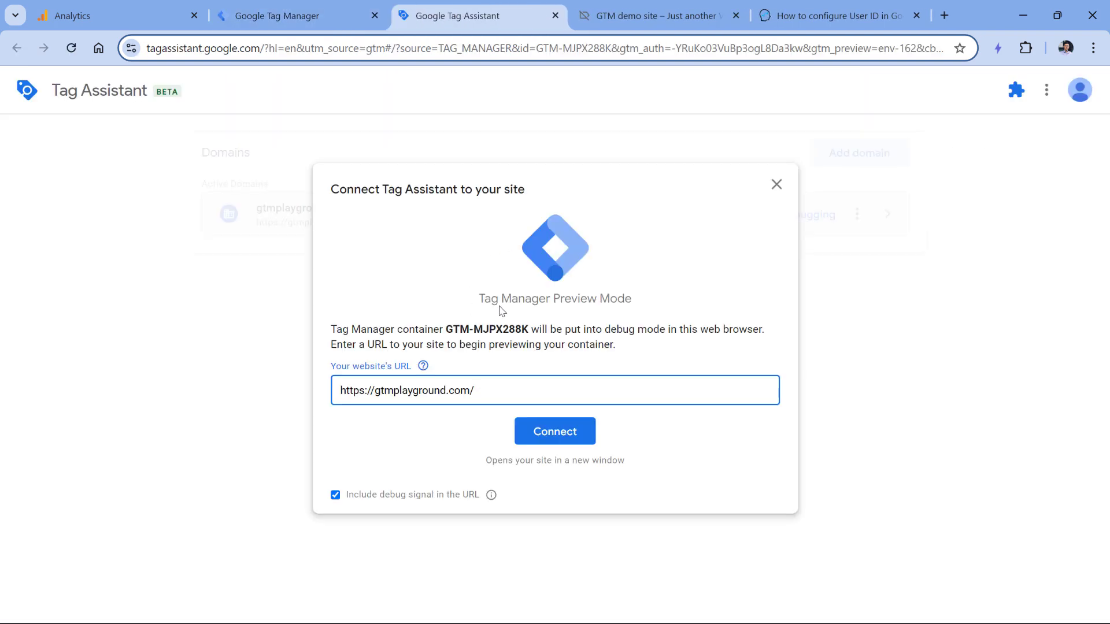
{"action": "left_click", "coordinate": [554, 435]}
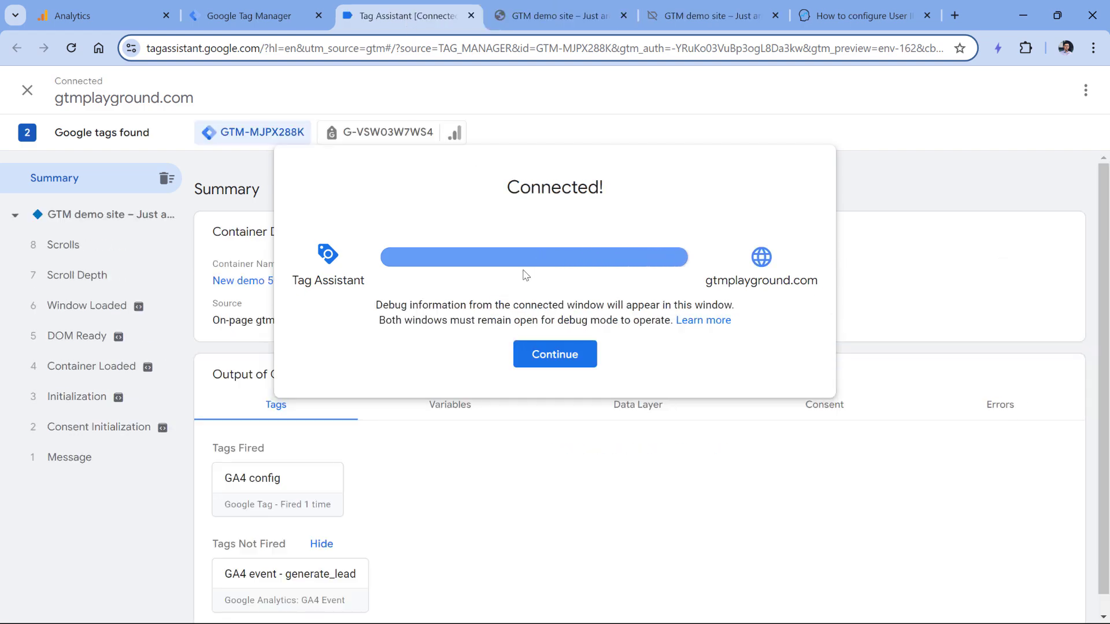
{"action": "left_click", "coordinate": [562, 352]}
{"action": "left_click", "coordinate": [82, 459]}
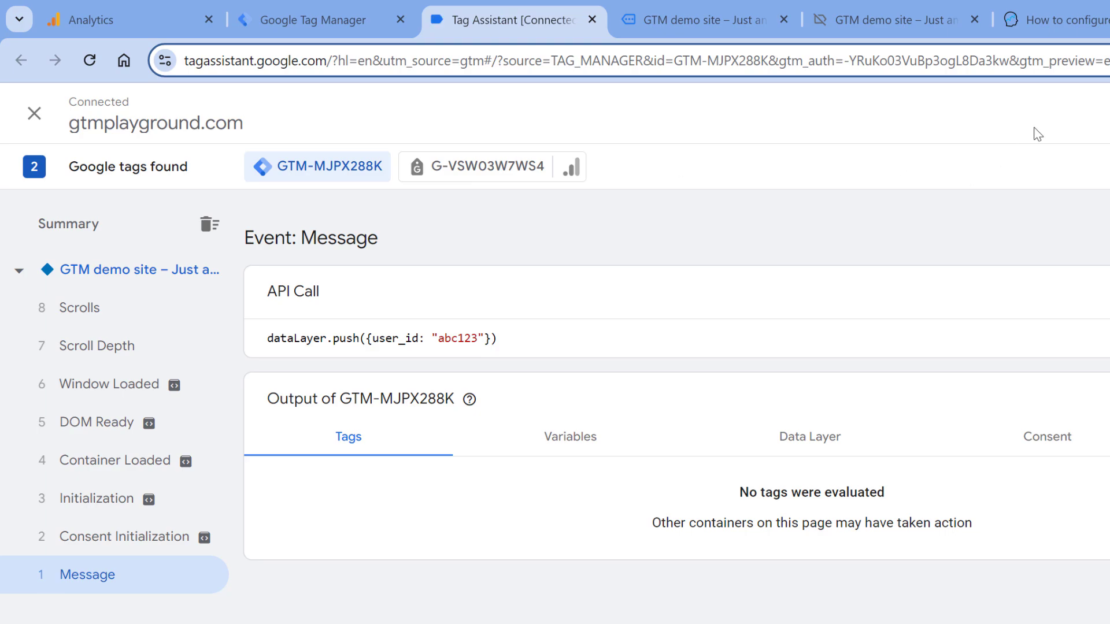
{"action": "left_click", "coordinate": [1067, 27]}
{"action": "scroll", "coordinate": [921, 254], "scroll_direction": "up", "scroll_amount": 20}
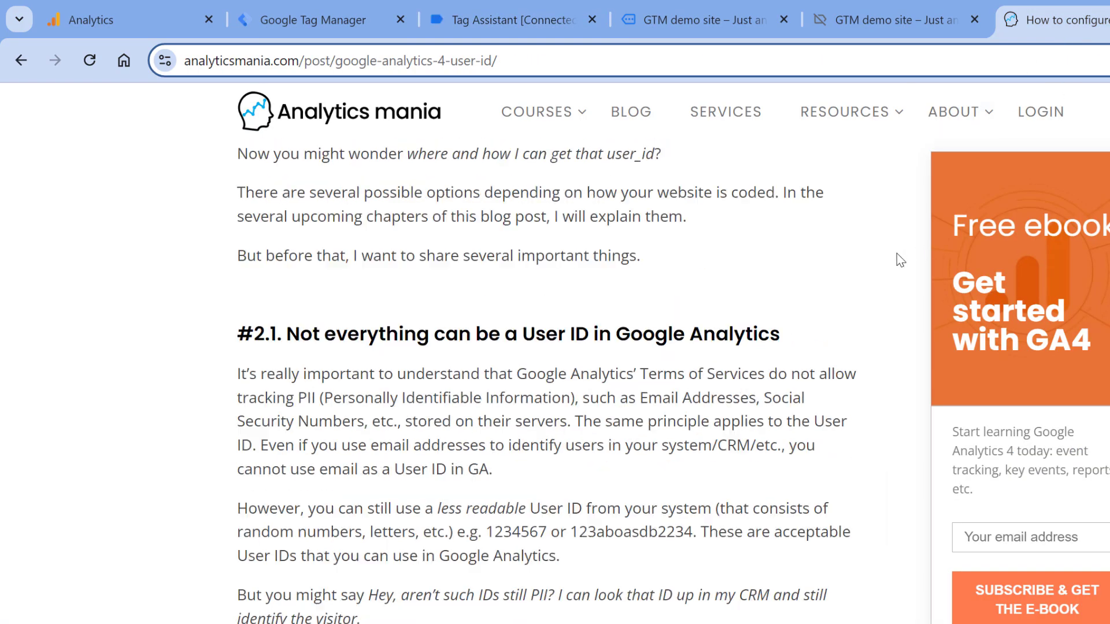
{"action": "scroll", "coordinate": [932, 226], "scroll_direction": "down", "scroll_amount": 10}
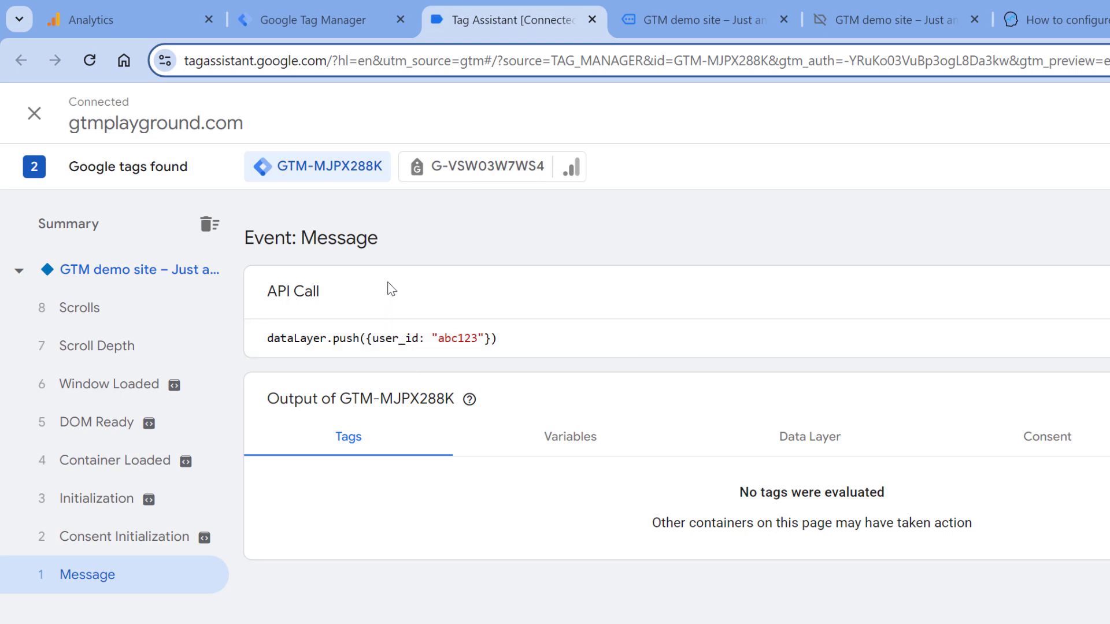
Step: Copy the user_id key name from the dataLayer push code
{"action": "double_click", "coordinate": [389, 338]}
{"action": "left_click", "coordinate": [396, 339]}
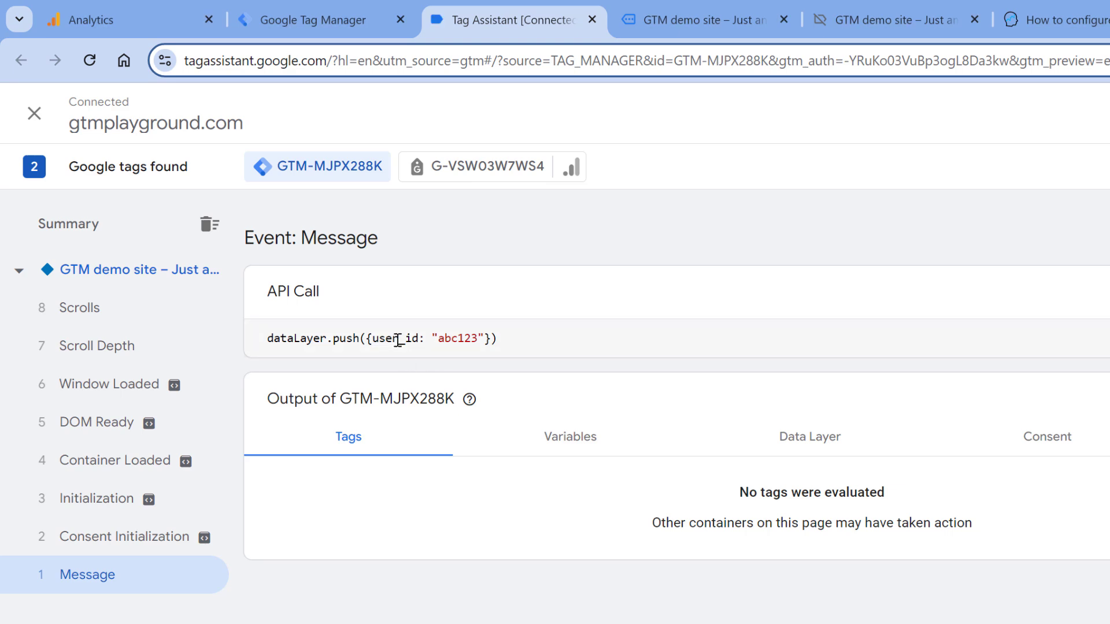
{"action": "double_click", "coordinate": [397, 339]}
{"action": "right_click", "coordinate": [397, 340]}
{"action": "left_click", "coordinate": [384, 362]}
Step: Create and save a Data Layer Variable 'dlv - user_id' that reads the user_id key
{"action": "left_click", "coordinate": [312, 19]}
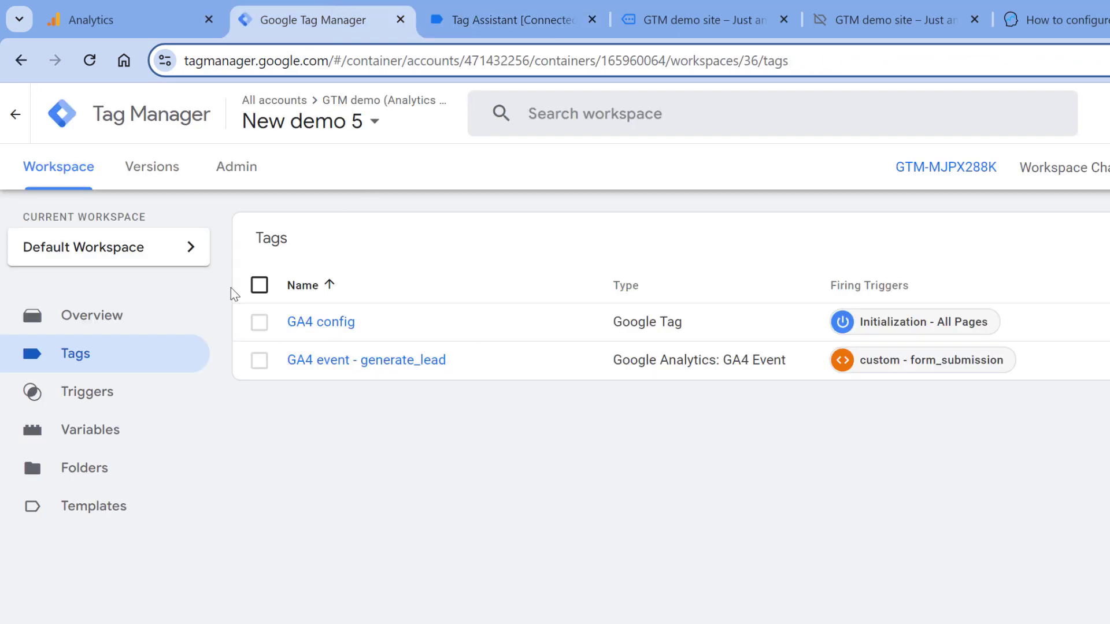
{"action": "left_click", "coordinate": [93, 440]}
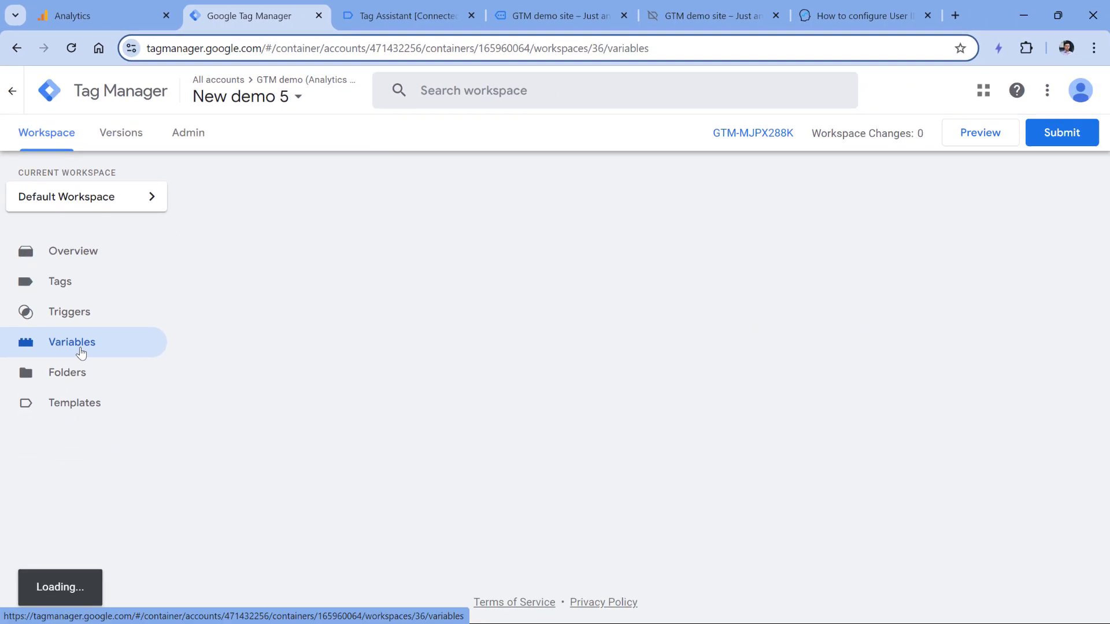
{"action": "scroll", "coordinate": [498, 312], "scroll_direction": "down", "scroll_amount": 4}
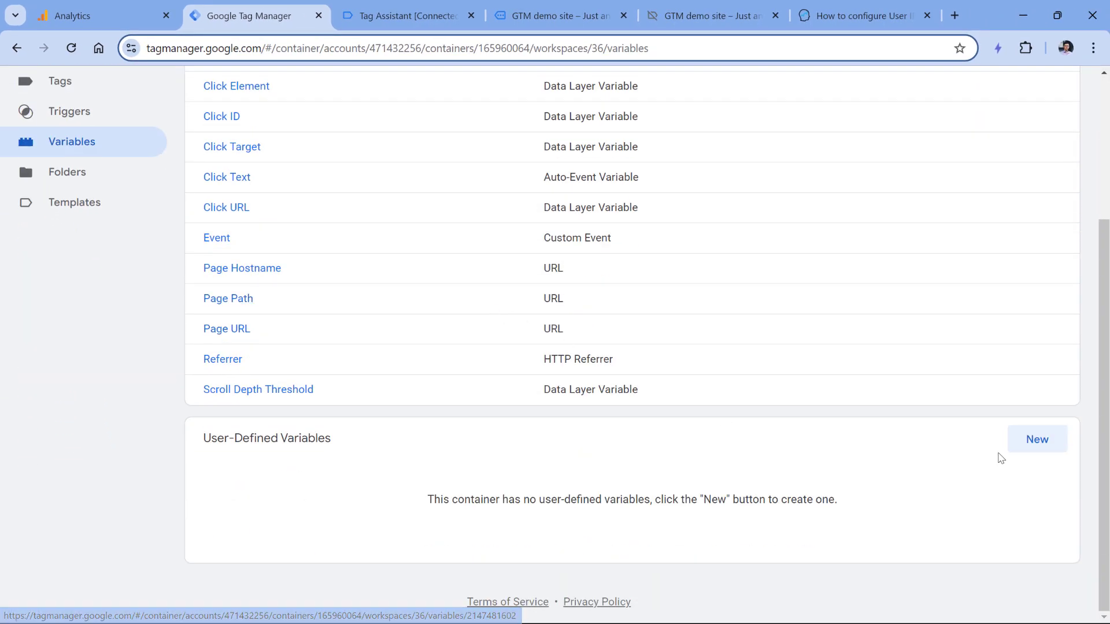
{"action": "left_click", "coordinate": [1034, 440]}
{"action": "left_click", "coordinate": [439, 237]}
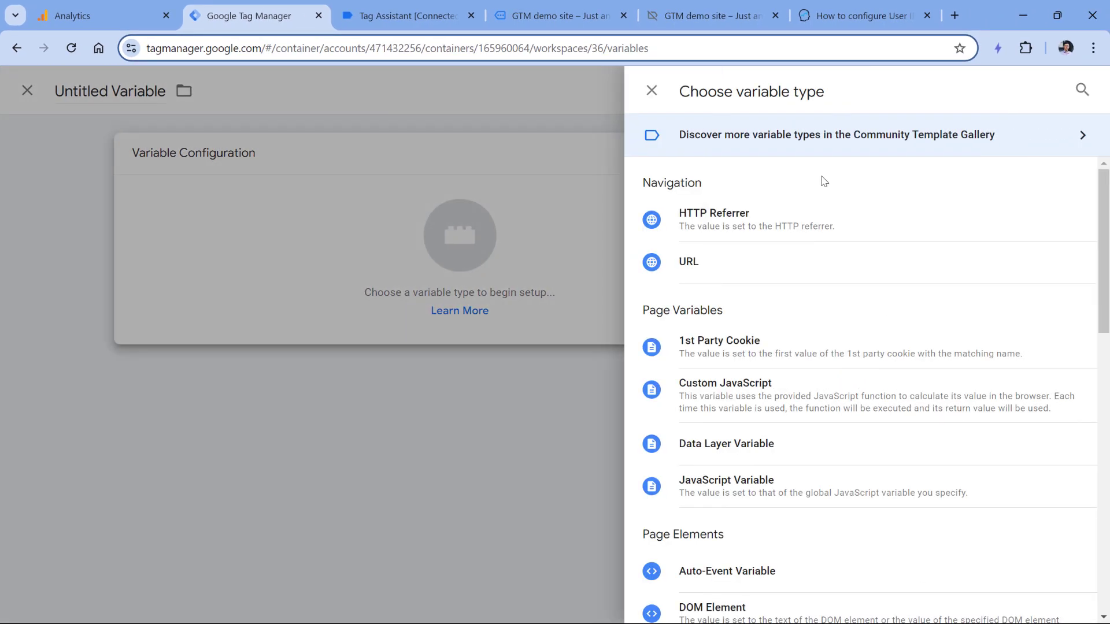
{"action": "scroll", "coordinate": [809, 231], "scroll_direction": "down", "scroll_amount": 3}
{"action": "left_click", "coordinate": [751, 291]}
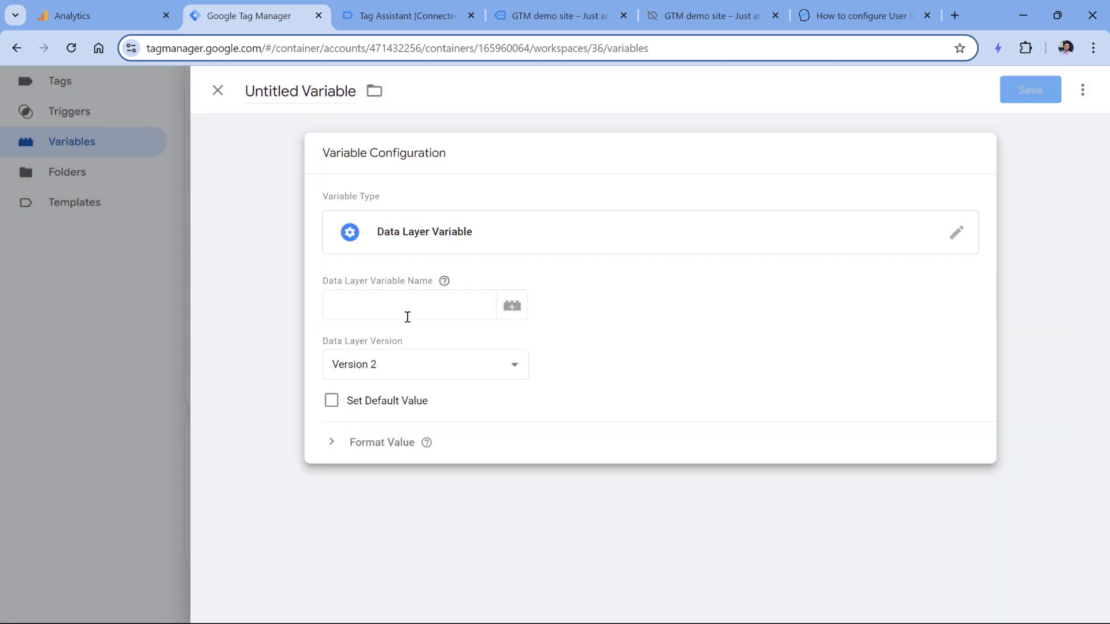
{"action": "left_click", "coordinate": [407, 312]}
{"action": "key", "text": "ctrl+v"}
{"action": "left_click", "coordinate": [291, 87]}
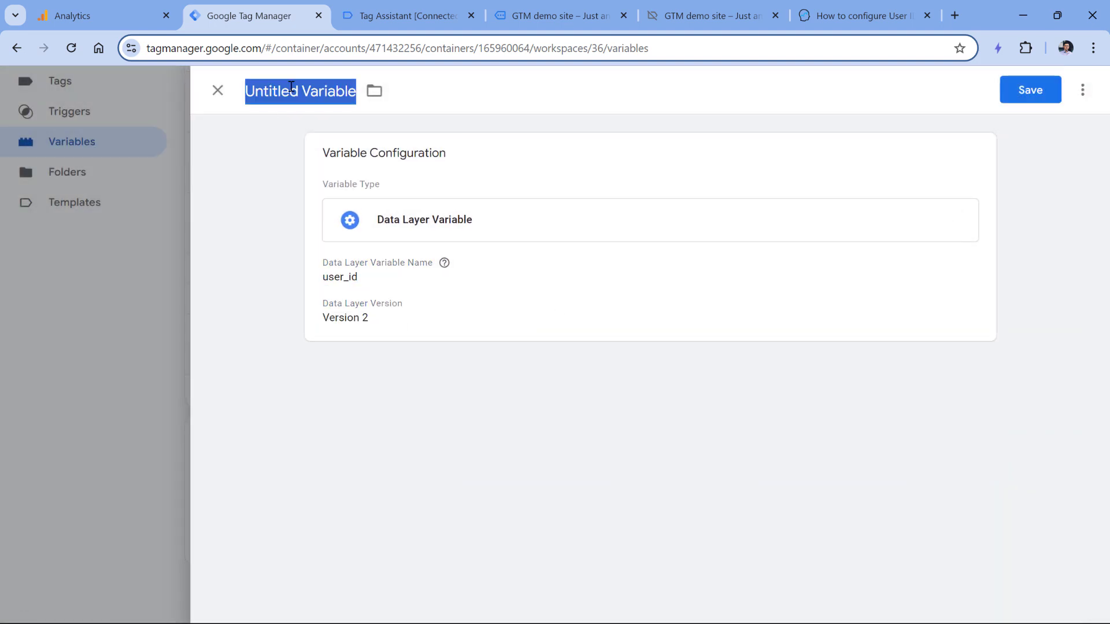
{"action": "type", "text": "dlv - user_id"}
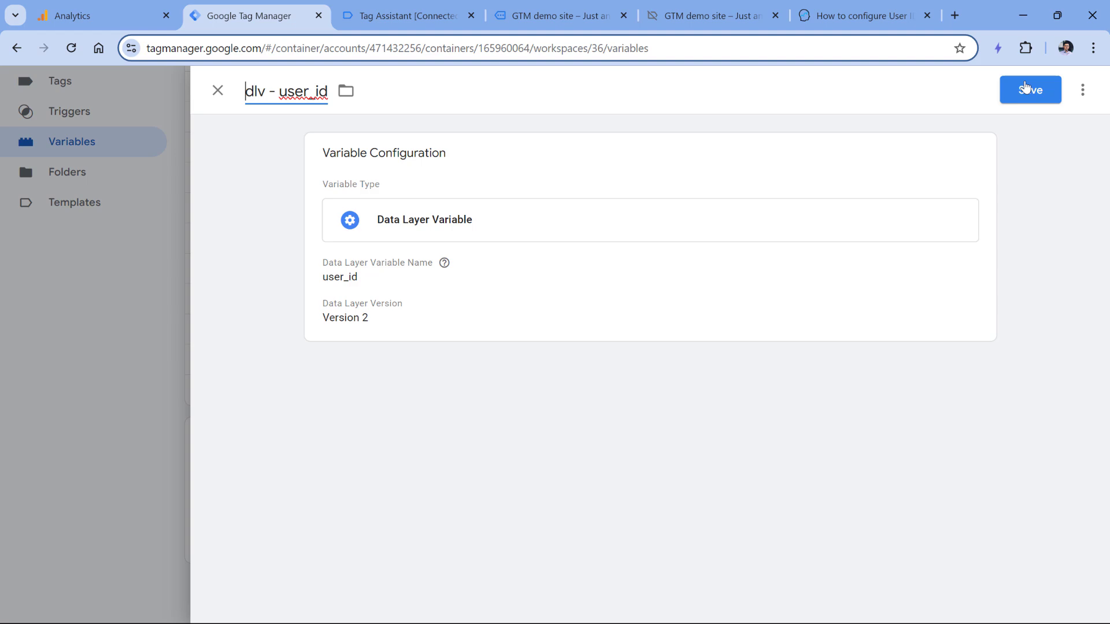
{"action": "left_click", "coordinate": [1025, 88]}
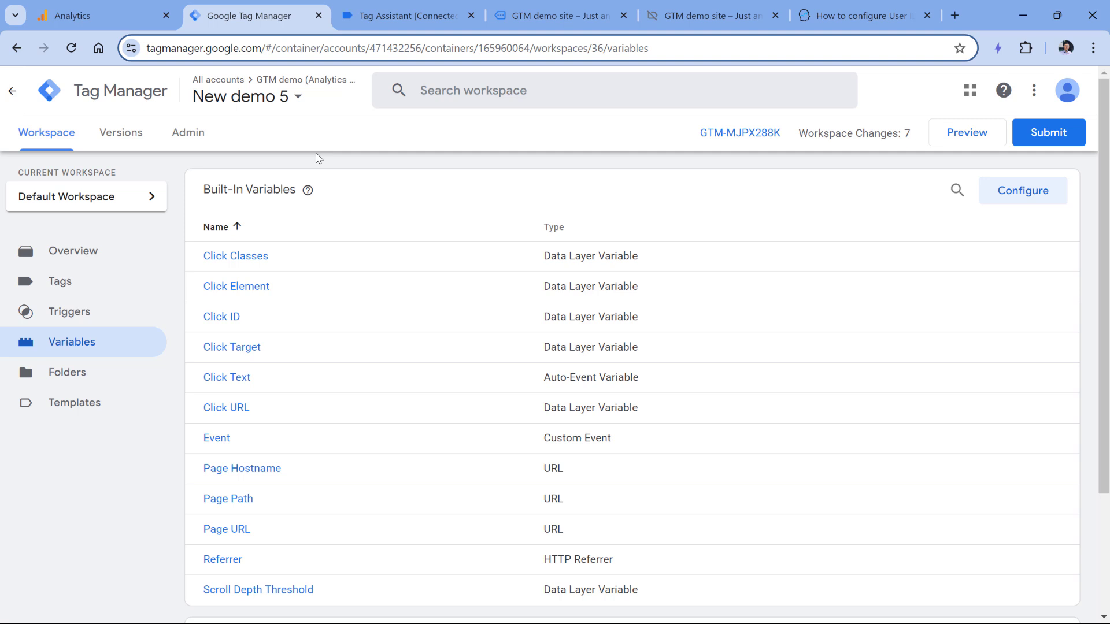
Step: Give the GA4 config tag a user_id configuration parameter set to {{dlv - user_id}} and save it
{"action": "left_click", "coordinate": [59, 282]}
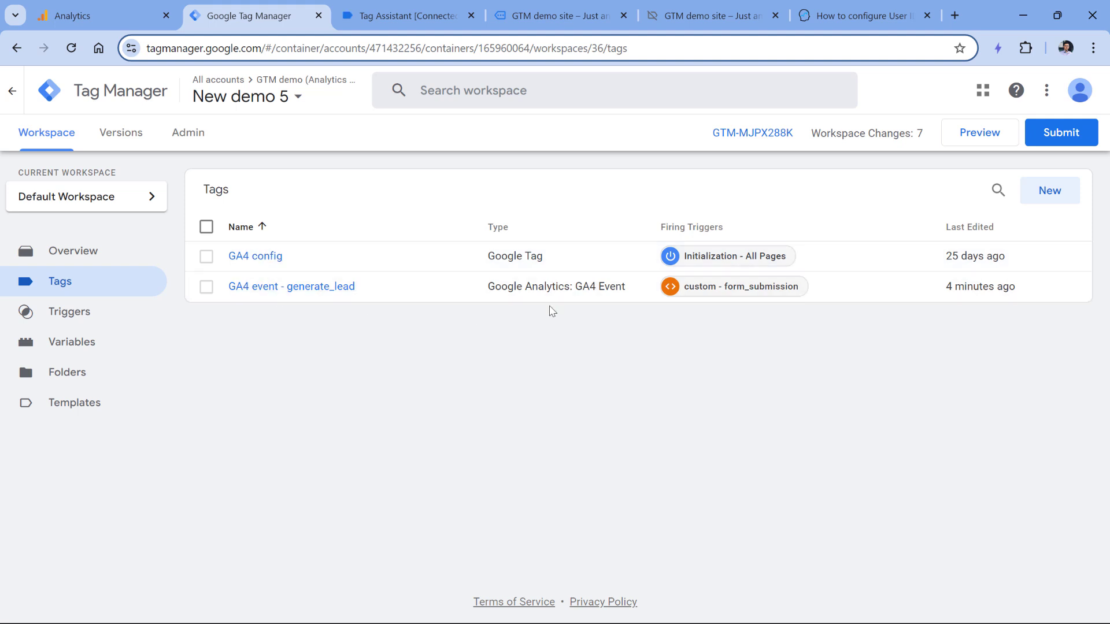
{"action": "left_click", "coordinate": [257, 257]}
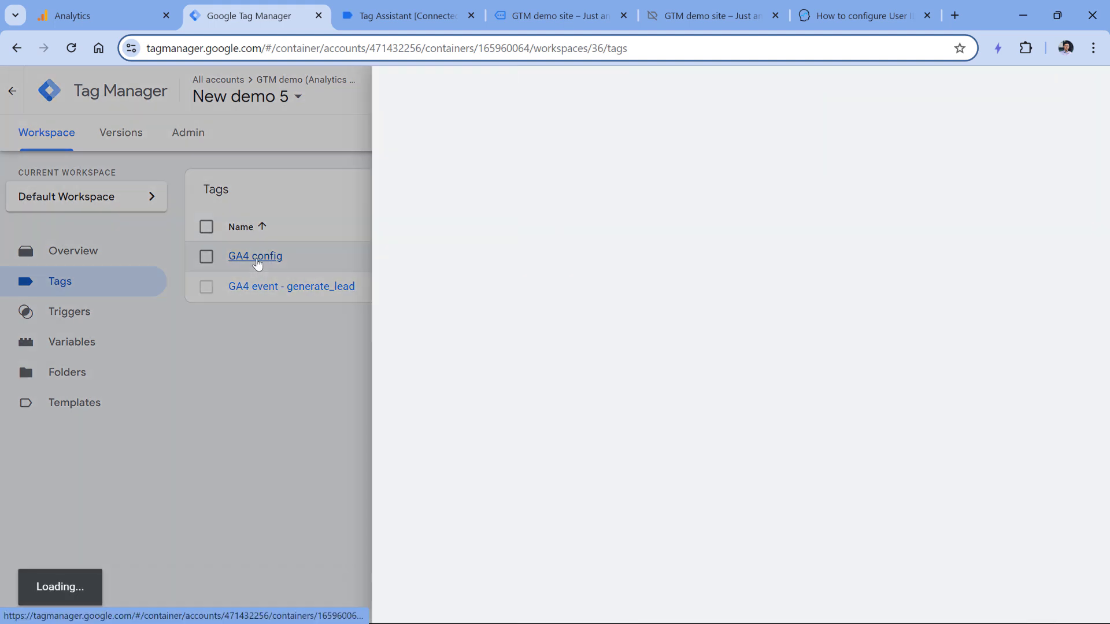
{"action": "left_click", "coordinate": [462, 272]}
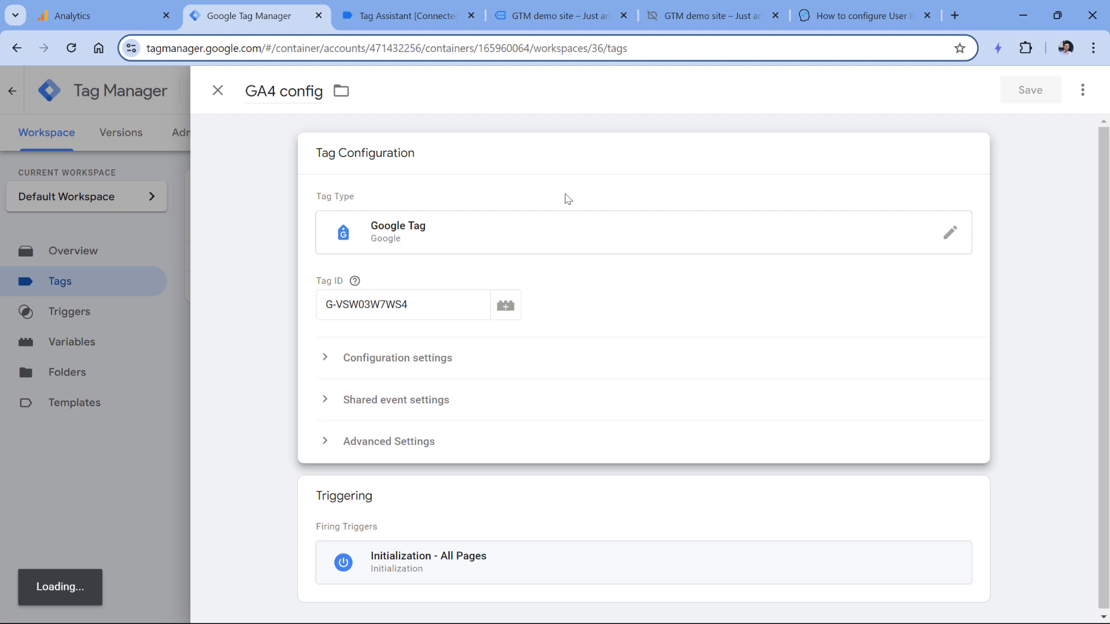
{"action": "left_click", "coordinate": [379, 361]}
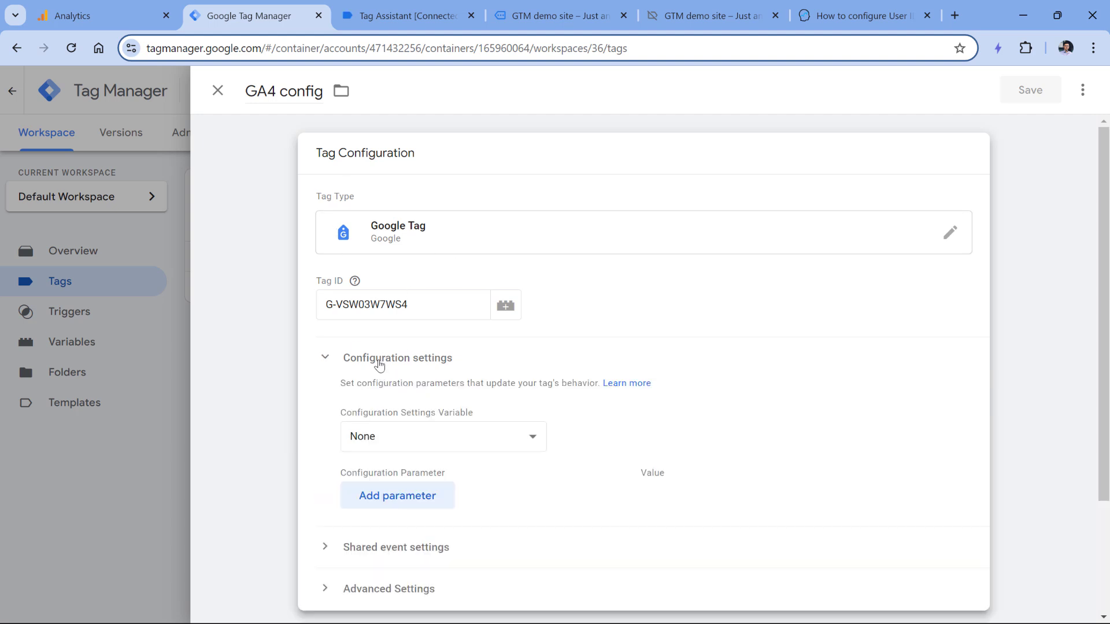
{"action": "left_click", "coordinate": [395, 499]}
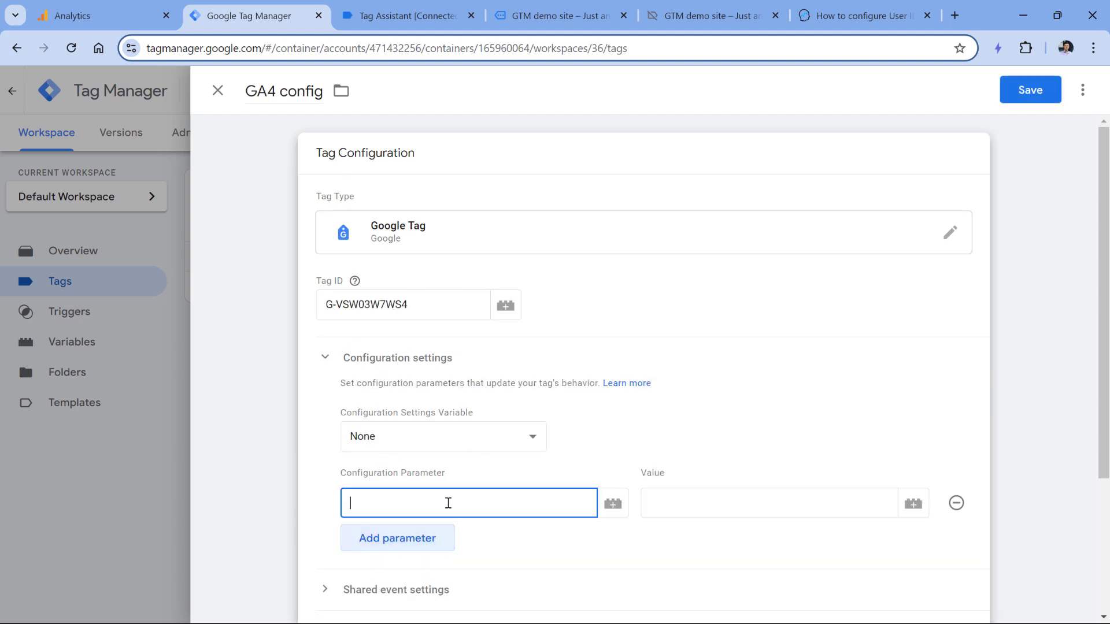
{"action": "type", "text": "user_id"}
{"action": "left_click", "coordinate": [820, 501]}
{"action": "left_click", "coordinate": [913, 506]}
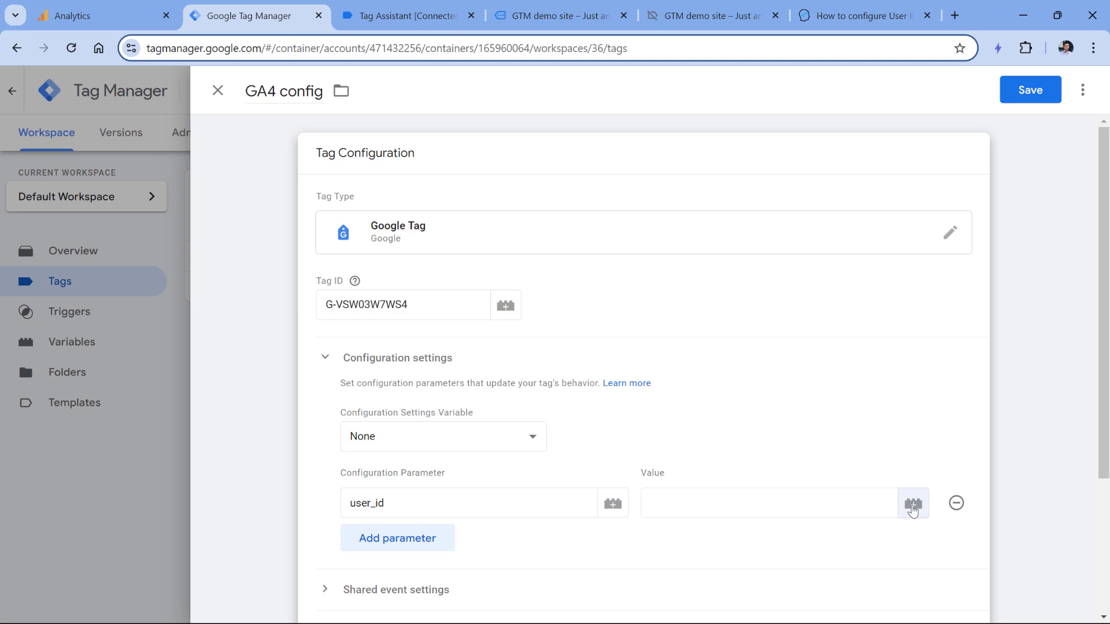
{"action": "left_click", "coordinate": [291, 342]}
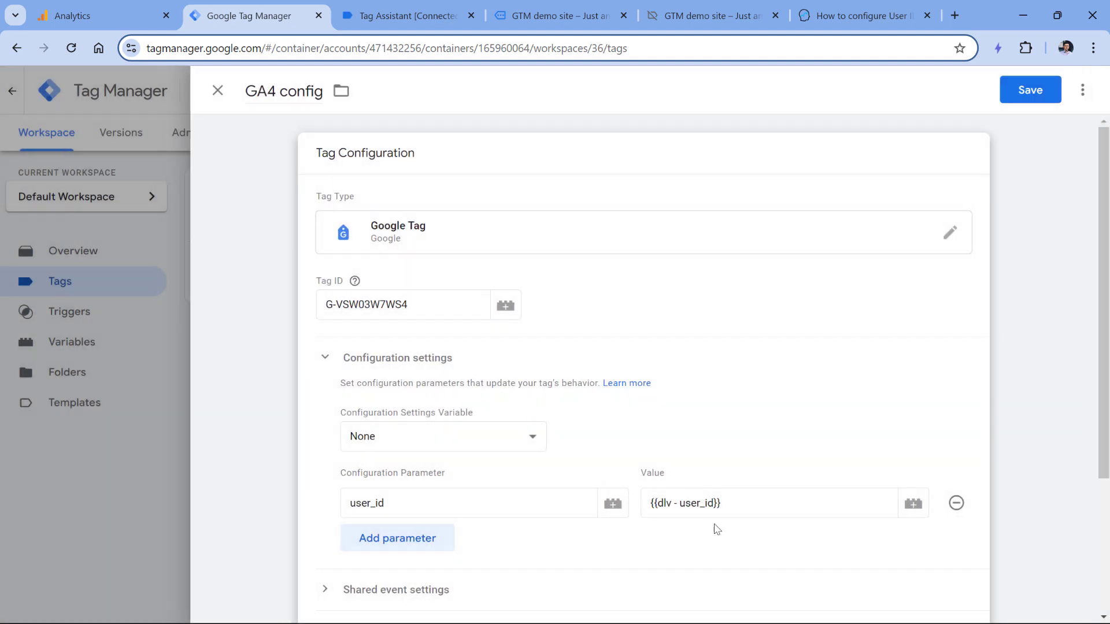
{"action": "scroll", "coordinate": [577, 327], "scroll_direction": "down", "scroll_amount": 2}
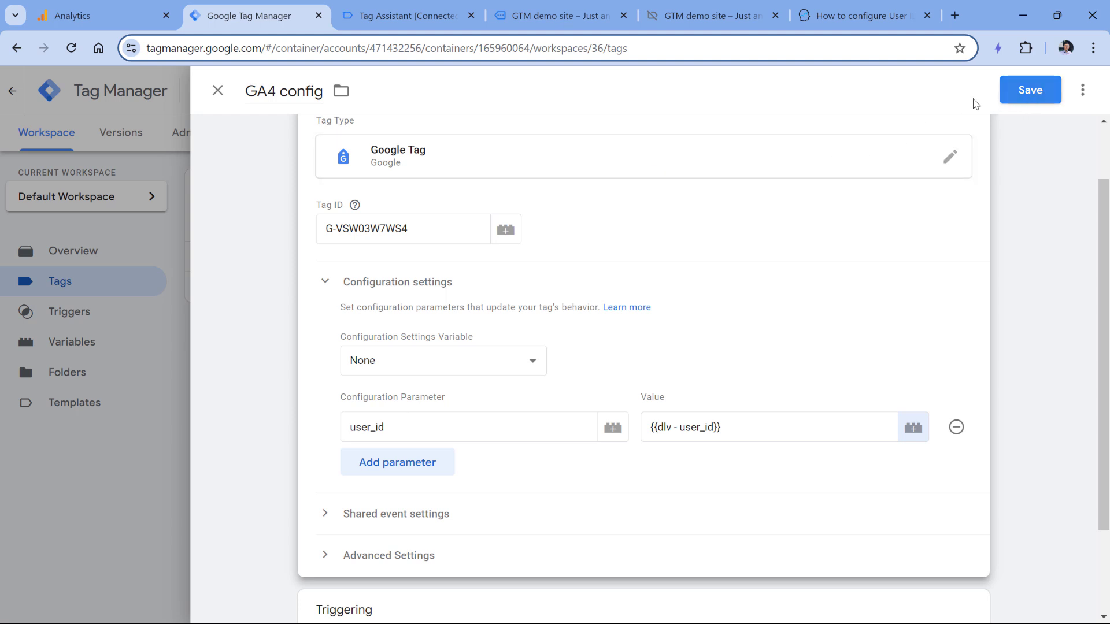
{"action": "left_click", "coordinate": [1030, 91]}
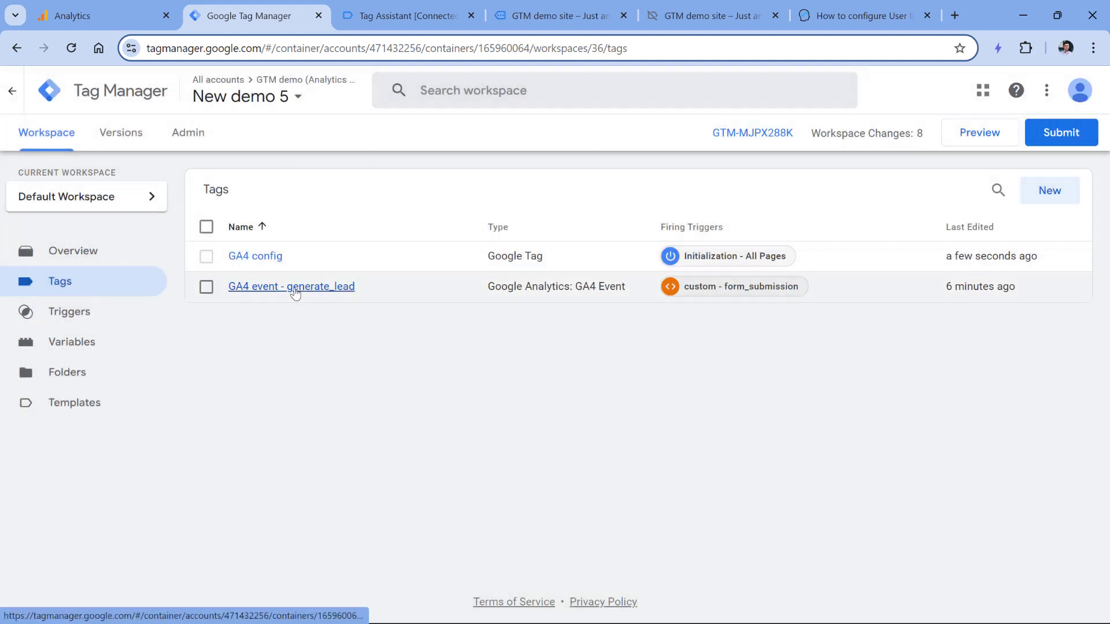
Step: Add a user_id event parameter valued {{dlv - user_id}} to the GA4 event - generate_lead tag
{"action": "left_click", "coordinate": [293, 288]}
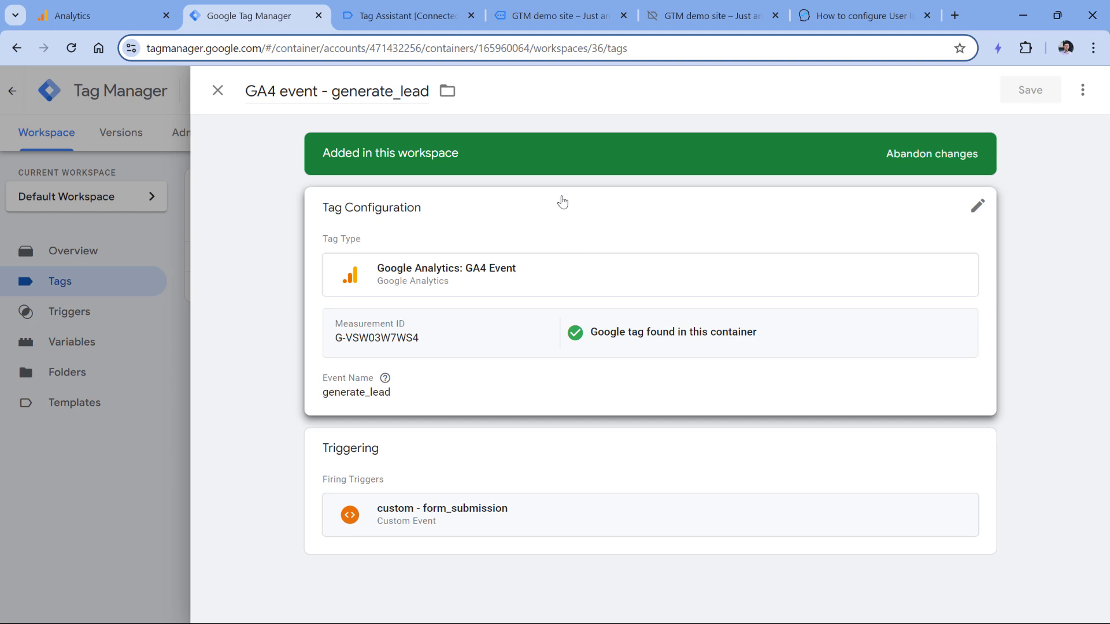
{"action": "left_click", "coordinate": [504, 397]}
{"action": "scroll", "coordinate": [533, 285], "scroll_direction": "down", "scroll_amount": 3}
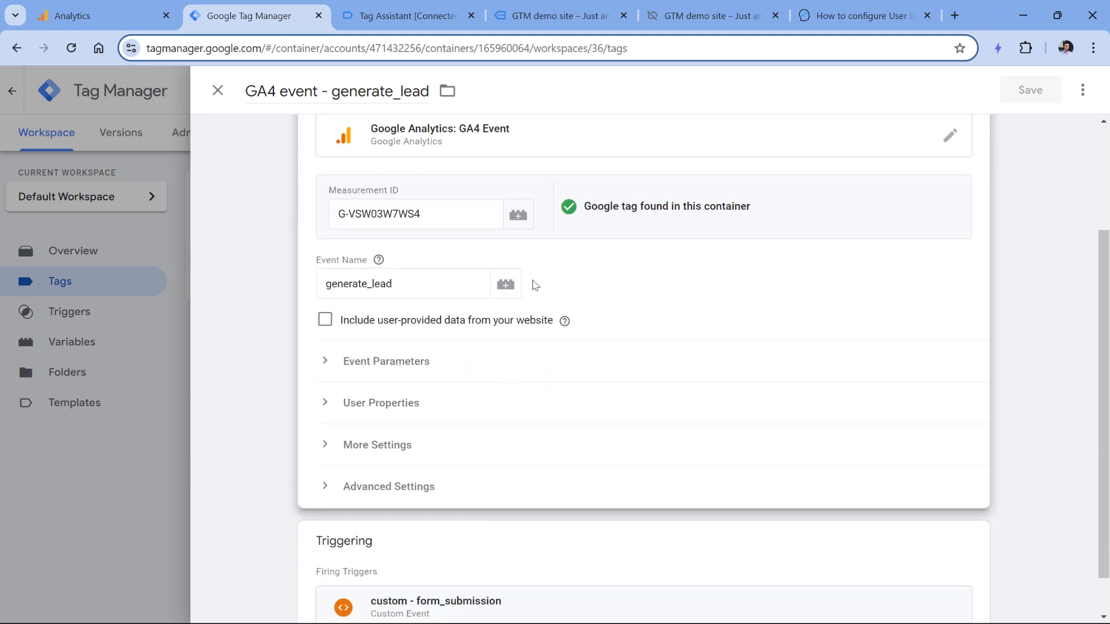
{"action": "left_click", "coordinate": [329, 365]}
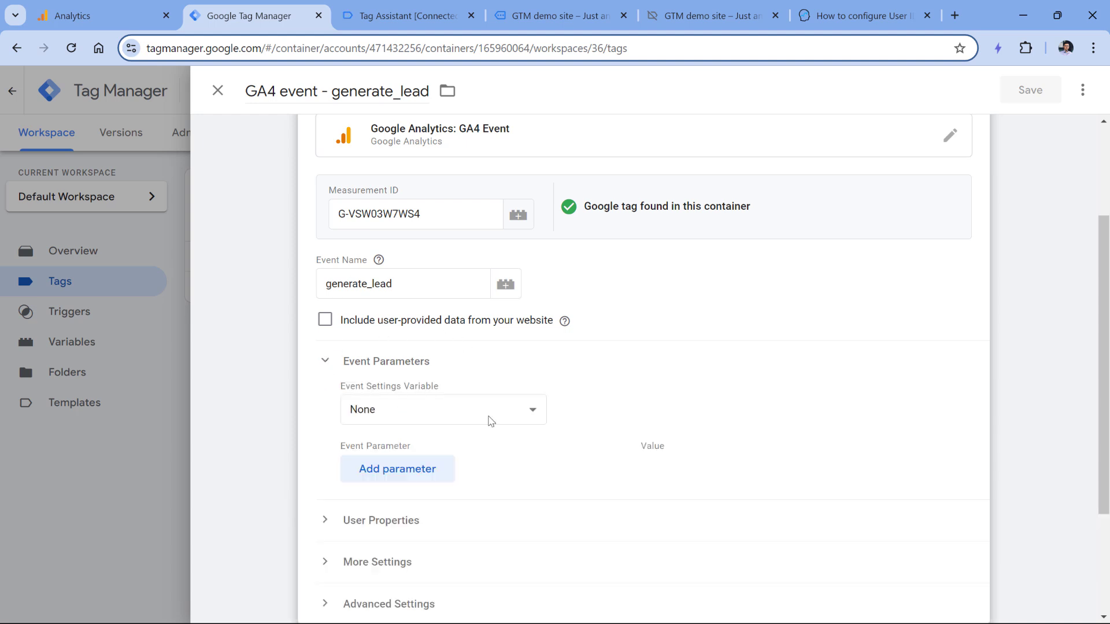
{"action": "left_click", "coordinate": [404, 471]}
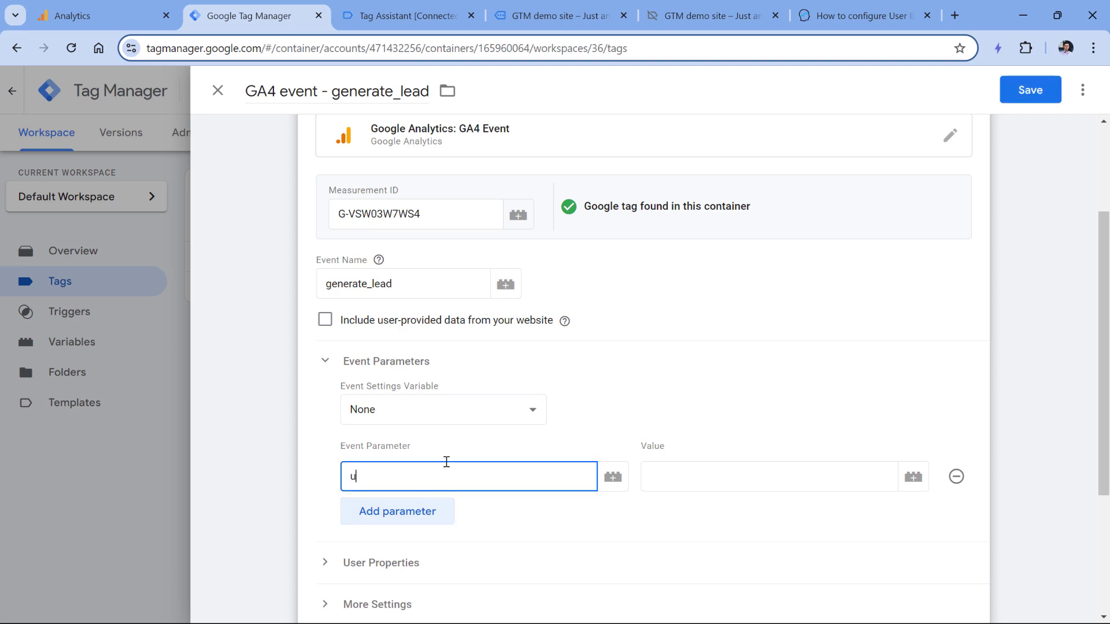
{"action": "left_click", "coordinate": [701, 485]}
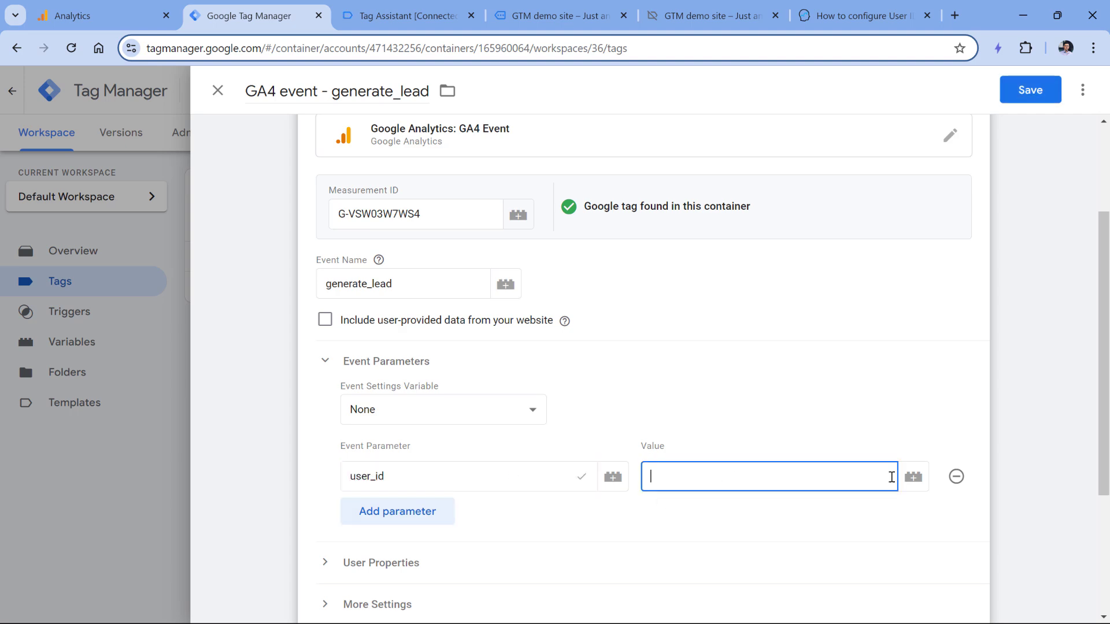
{"action": "left_click", "coordinate": [914, 477]}
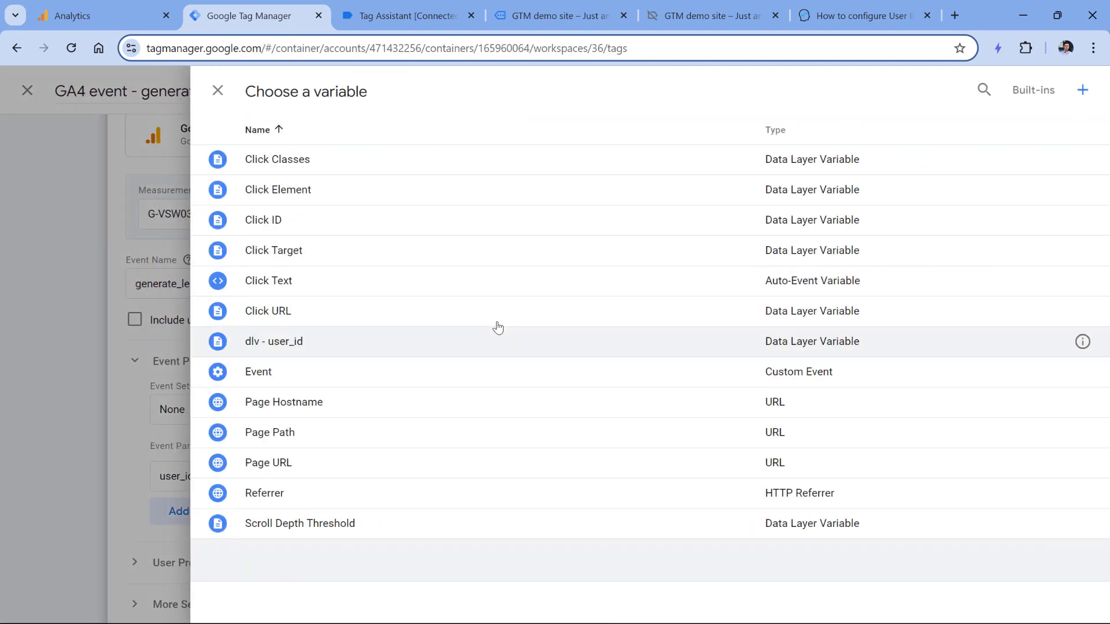
{"action": "left_click", "coordinate": [307, 346]}
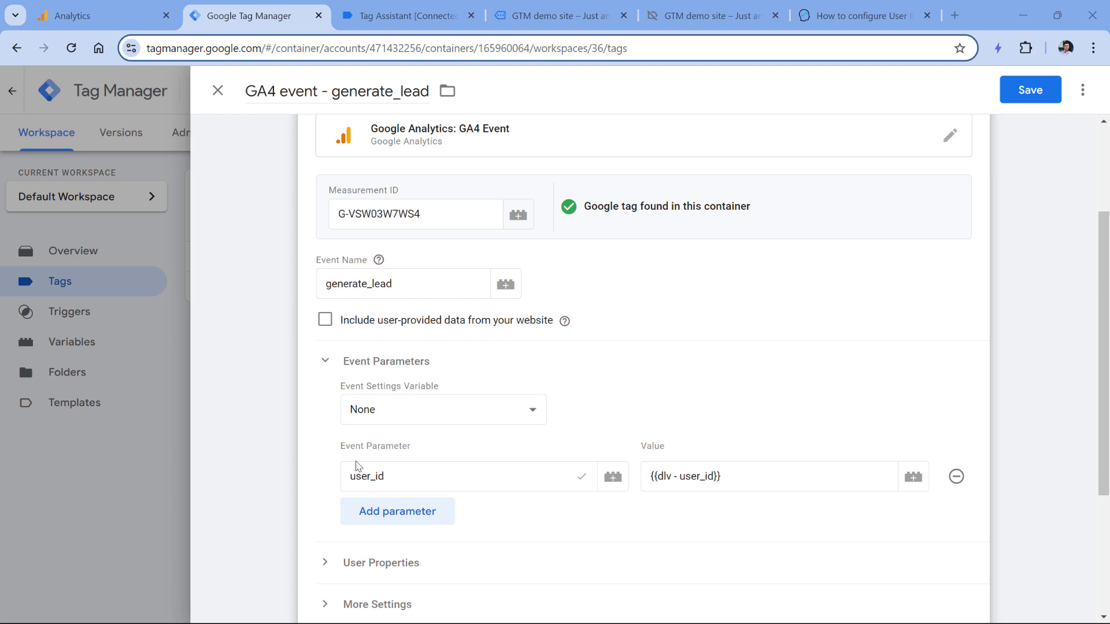
Step: Remove the tag's user_id row and build a new event settings variable with user_id = {{dlv - user_id}}
{"action": "left_click", "coordinate": [956, 476]}
{"action": "left_click", "coordinate": [441, 414]}
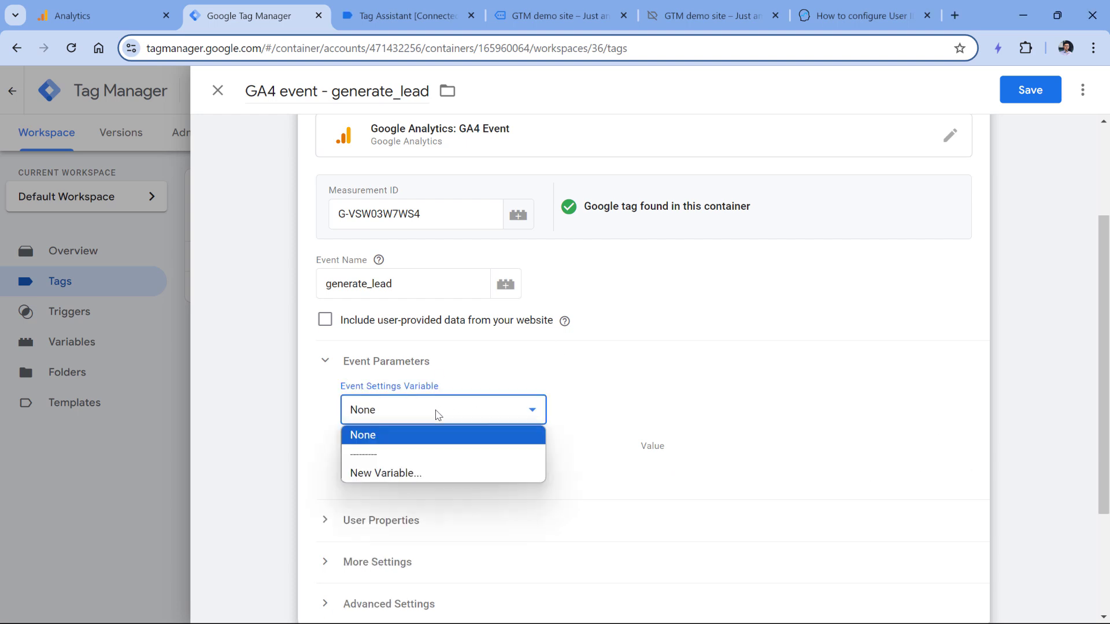
{"action": "left_click", "coordinate": [436, 474]}
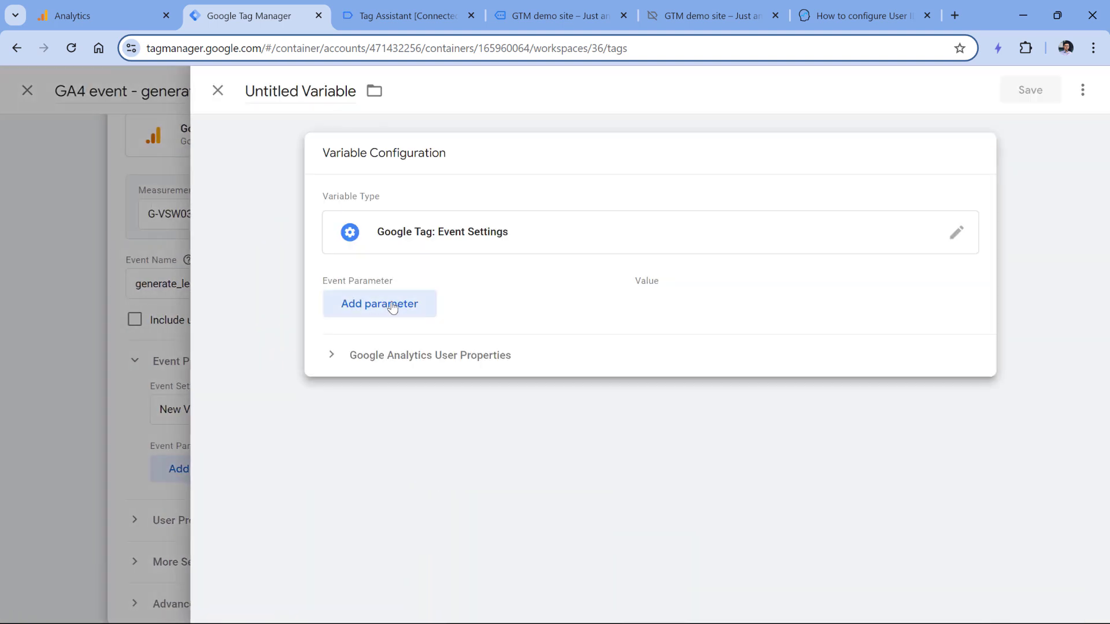
{"action": "left_click", "coordinate": [417, 304]}
{"action": "left_click", "coordinate": [395, 309]}
{"action": "type", "text": "us"}
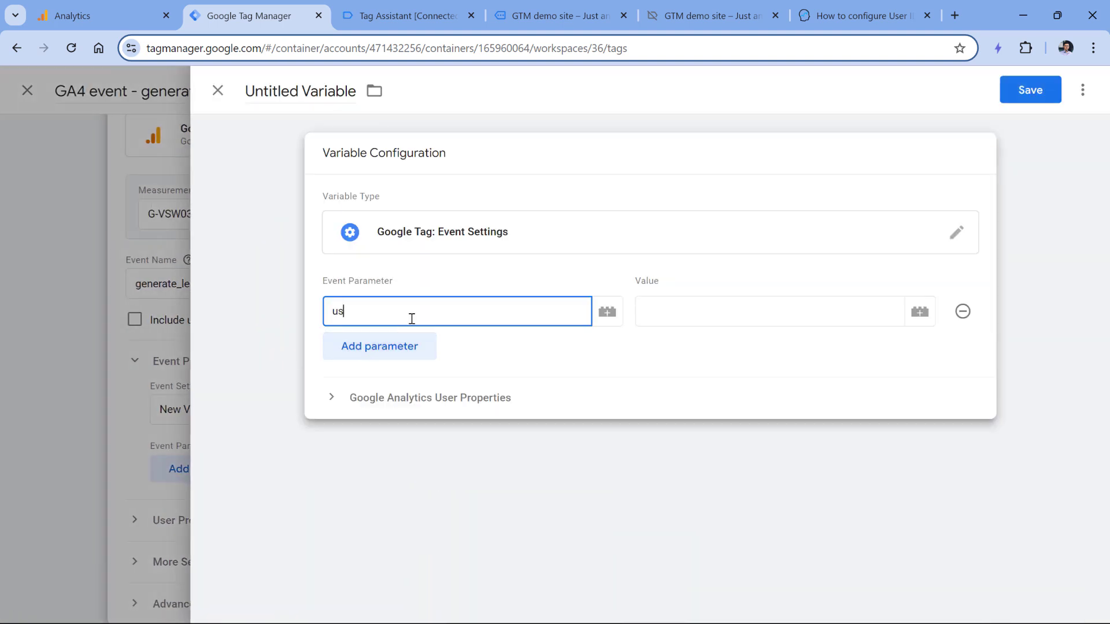
{"action": "type", "text": "er_id"}
{"action": "left_click", "coordinate": [818, 313]}
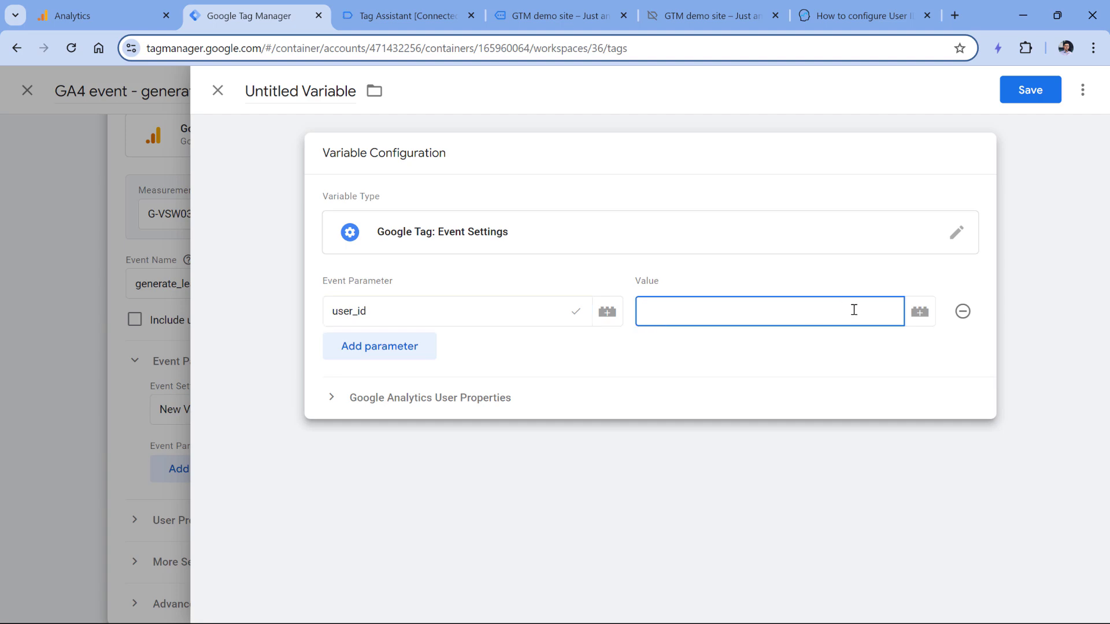
{"action": "left_click", "coordinate": [922, 318]}
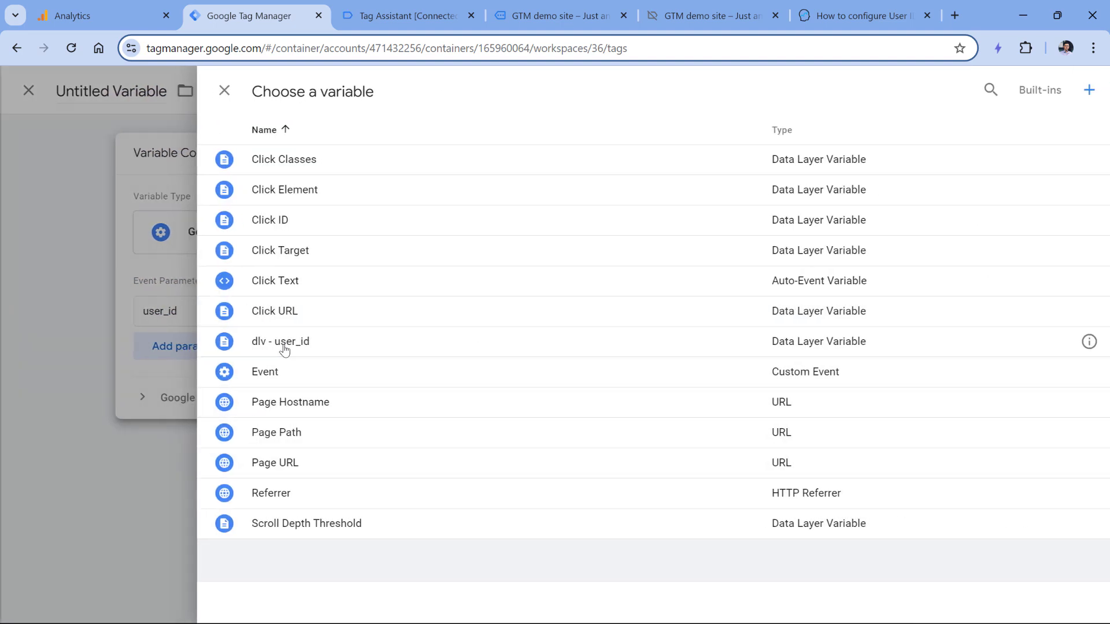
{"action": "left_click", "coordinate": [285, 342]}
Step: Name the variable 'GA4 event settings', save it, review it, and clear the empty parameter row
{"action": "double_click", "coordinate": [295, 91]}
{"action": "triple_click", "coordinate": [296, 92]}
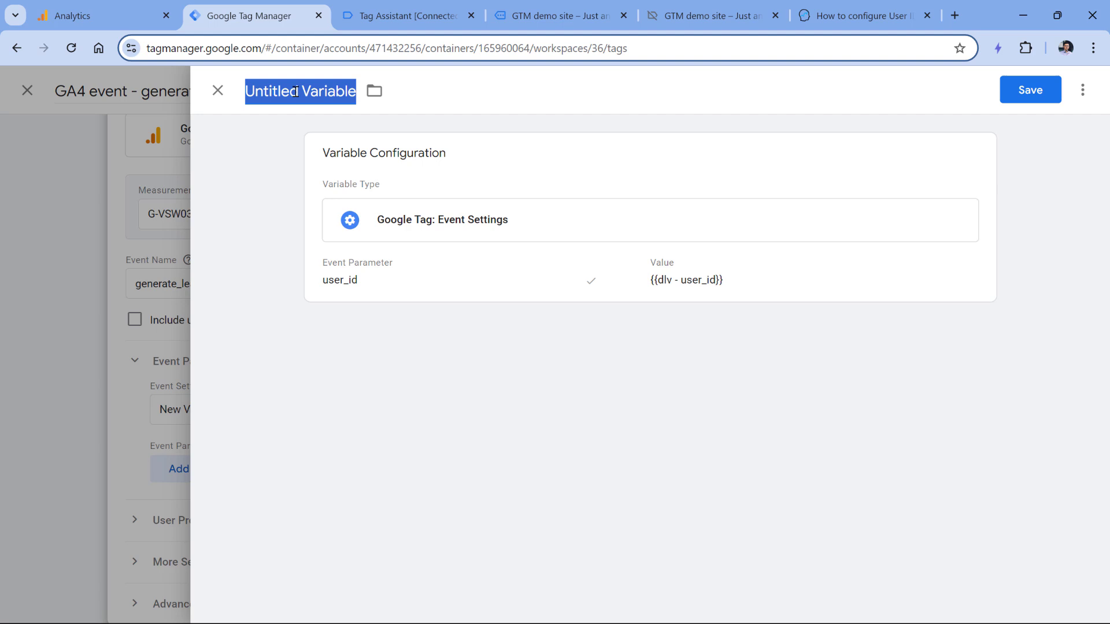
{"action": "type", "text": "GA4 event "}
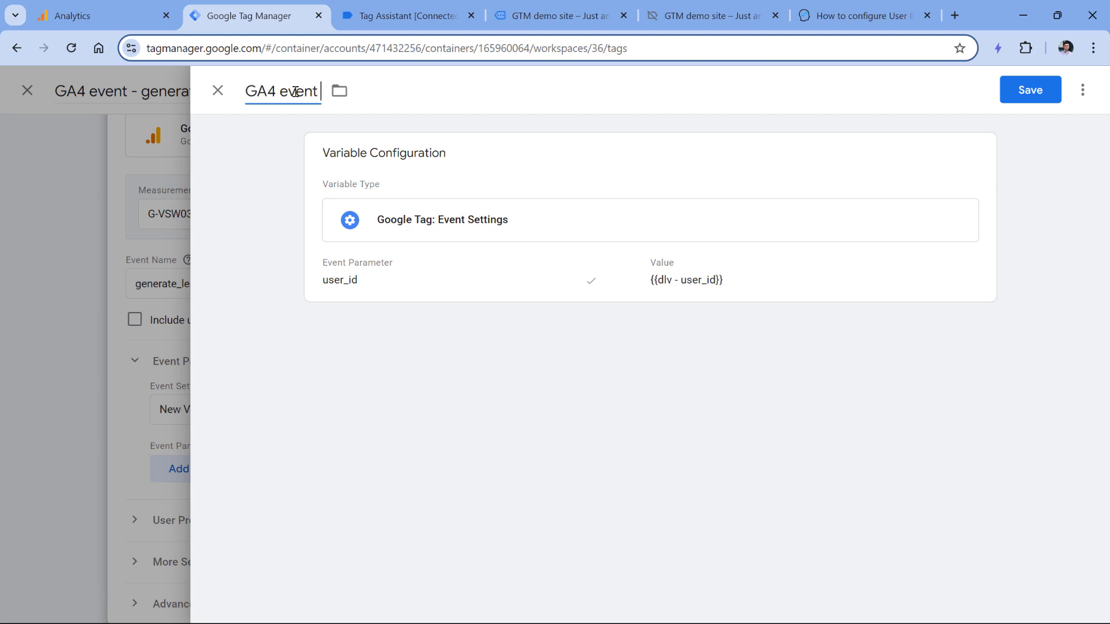
{"action": "type", "text": "settings"}
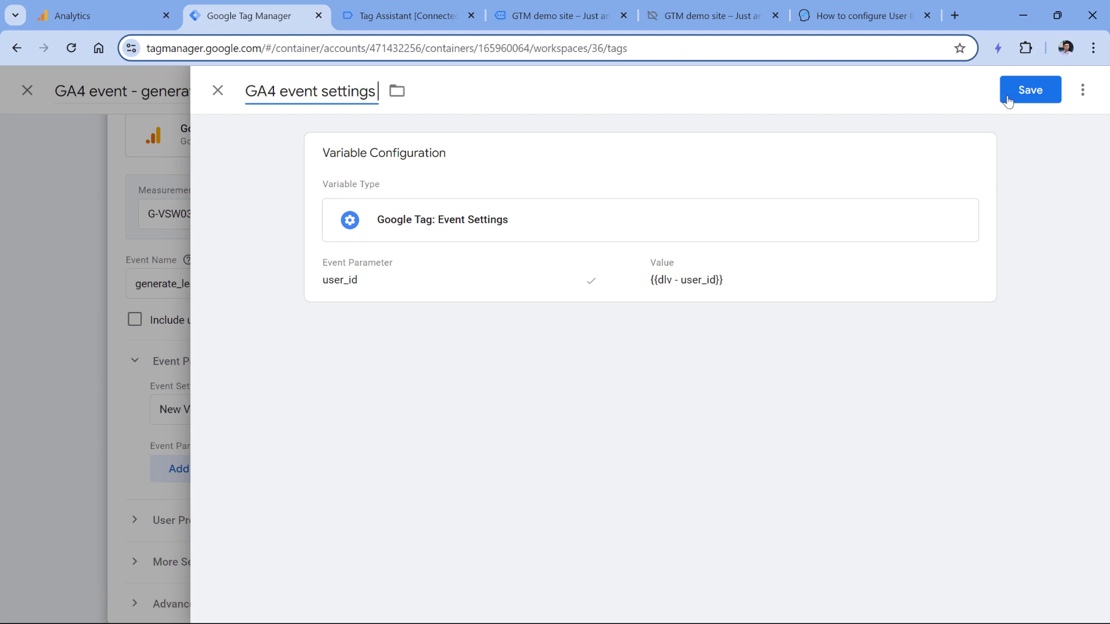
{"action": "left_click", "coordinate": [1009, 97]}
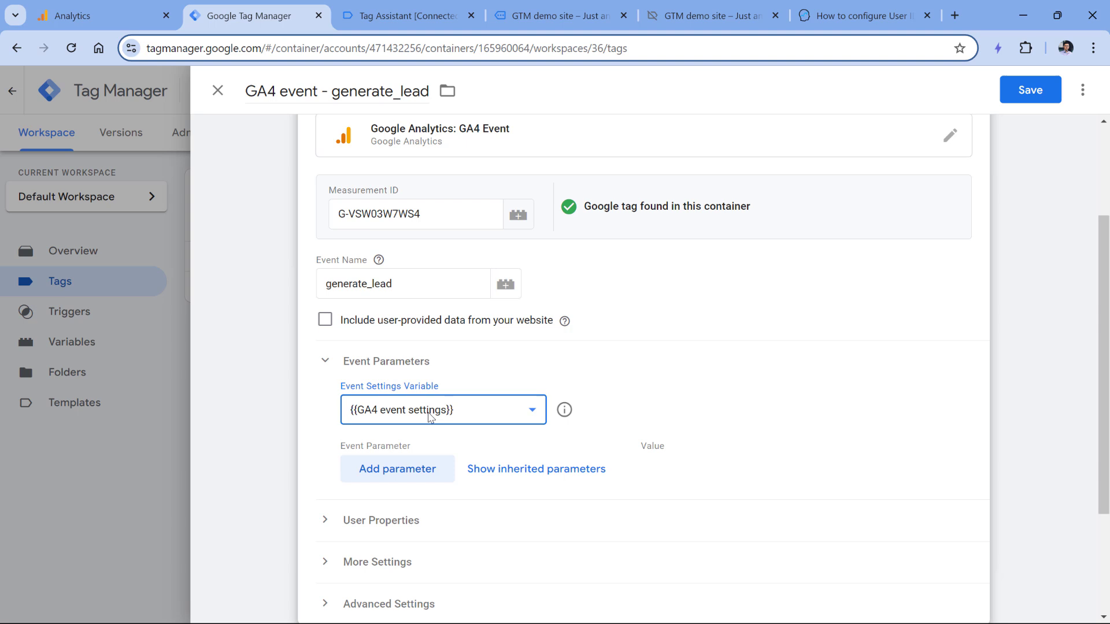
{"action": "left_click", "coordinate": [564, 410]}
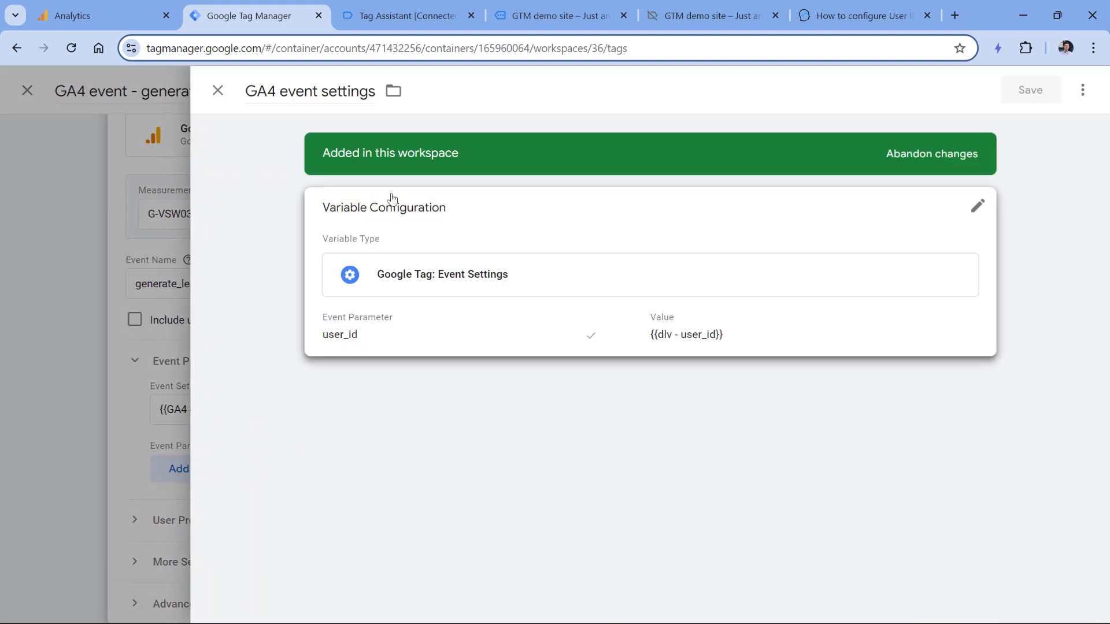
{"action": "left_click", "coordinate": [218, 96]}
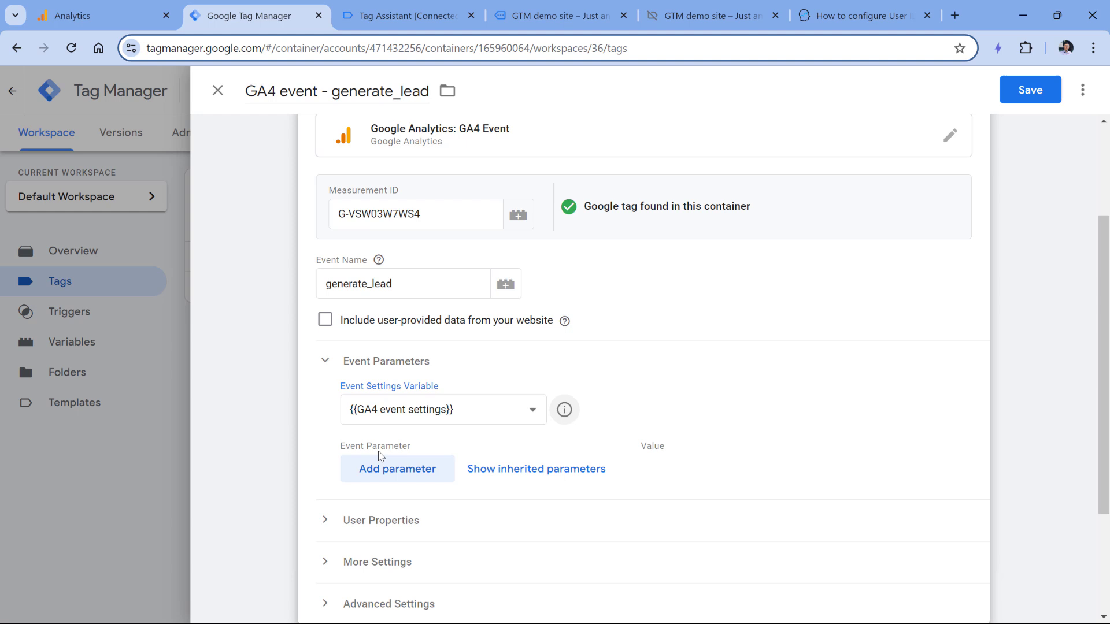
{"action": "left_click", "coordinate": [403, 479]}
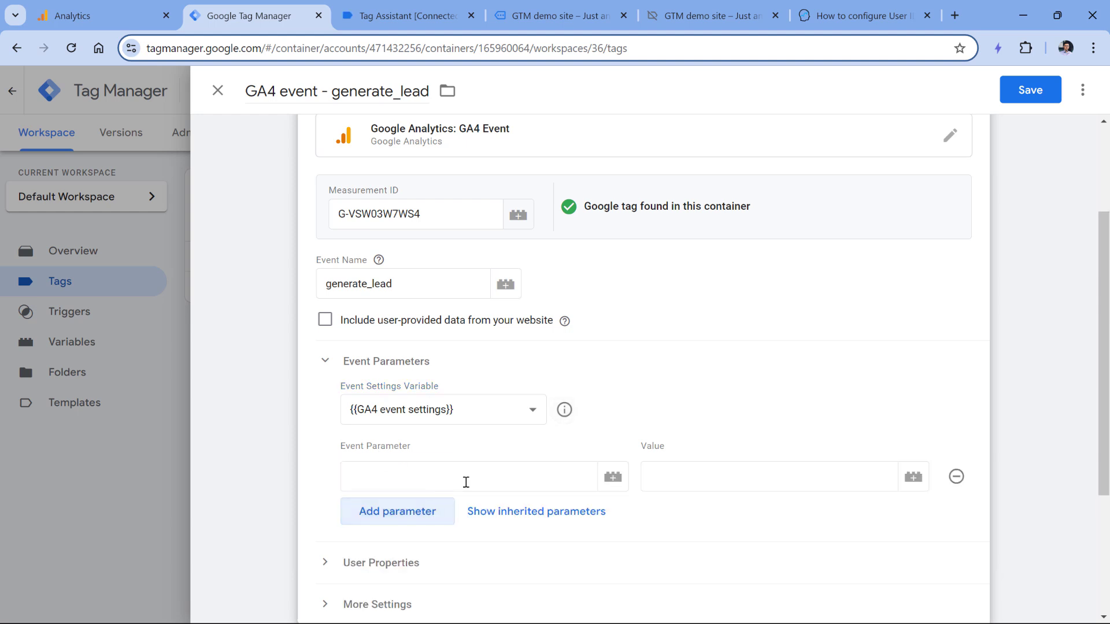
{"action": "left_click", "coordinate": [955, 478]}
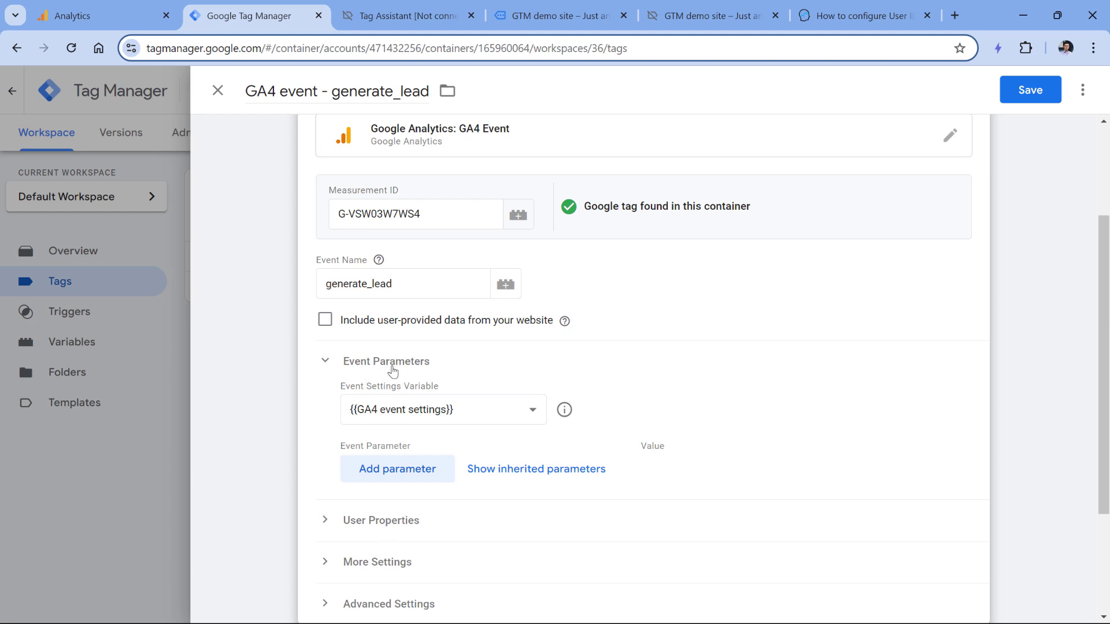
Step: Save the generate_lead tag, then check GA4 config's shared event settings and close it unchanged
{"action": "left_click", "coordinate": [1033, 100]}
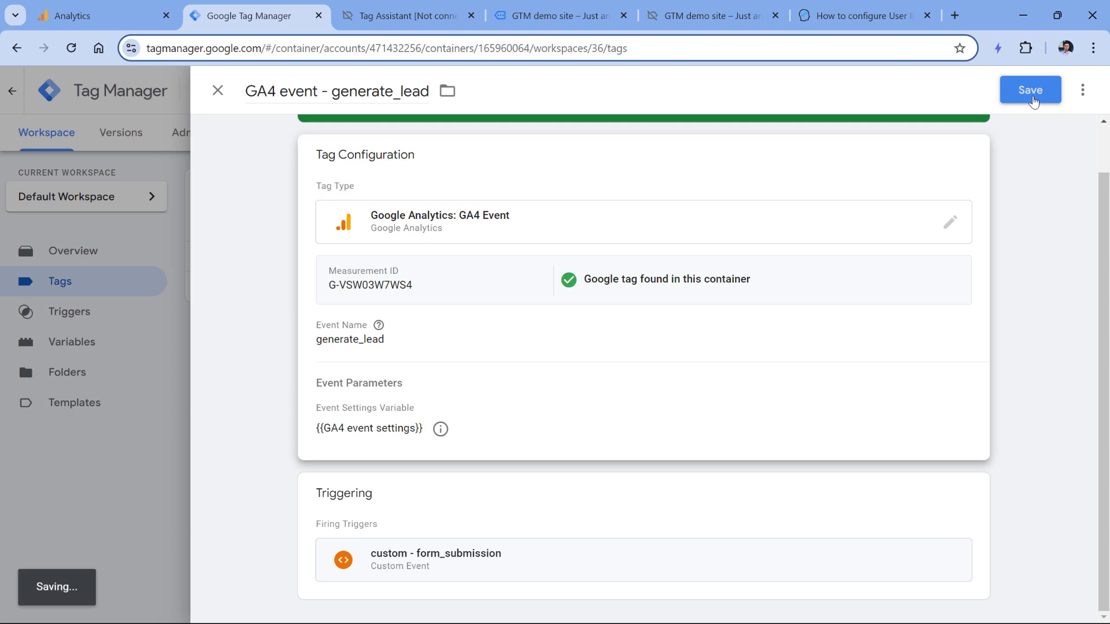
{"action": "left_click", "coordinate": [258, 255]}
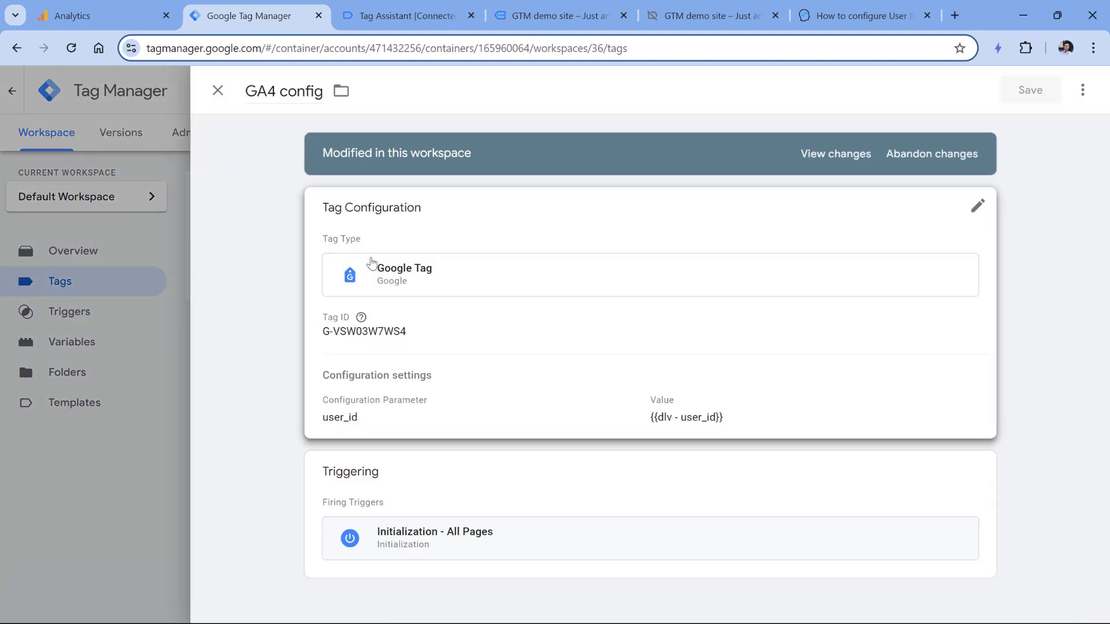
{"action": "left_click", "coordinate": [370, 263]}
{"action": "scroll", "coordinate": [387, 406], "scroll_direction": "down", "scroll_amount": 2}
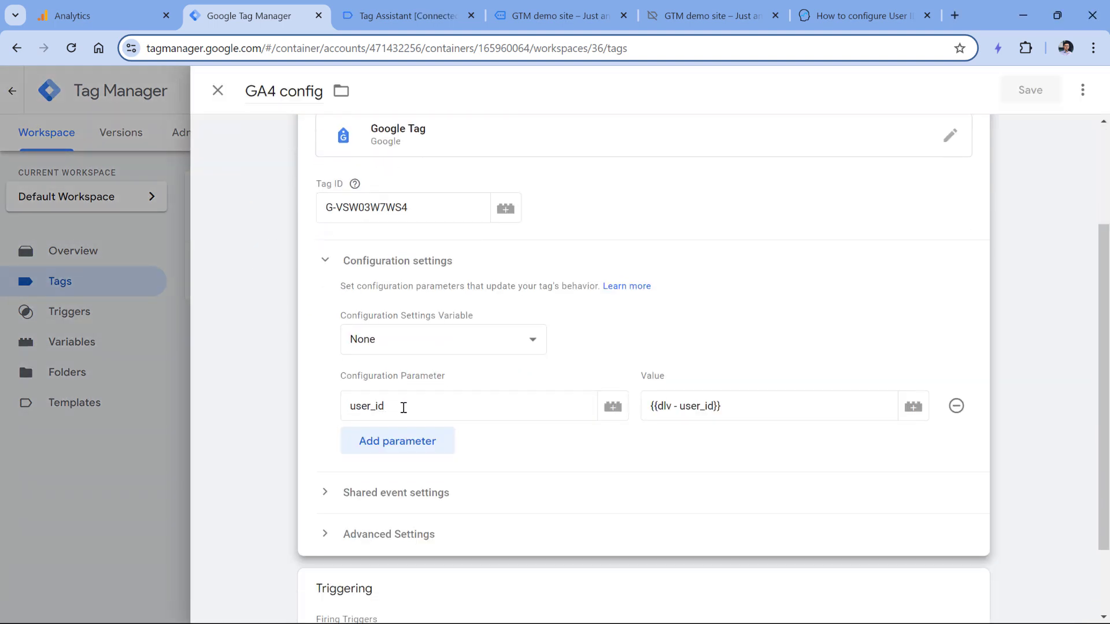
{"action": "left_click", "coordinate": [326, 493]}
{"action": "scroll", "coordinate": [335, 404], "scroll_direction": "down", "scroll_amount": 4}
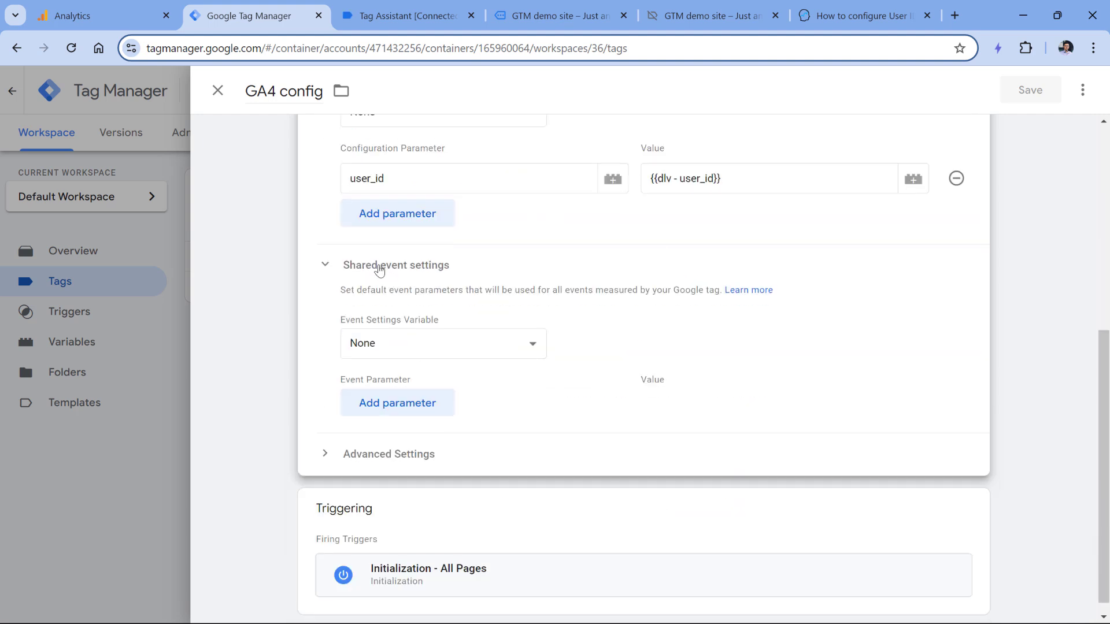
{"action": "left_click", "coordinate": [402, 411]}
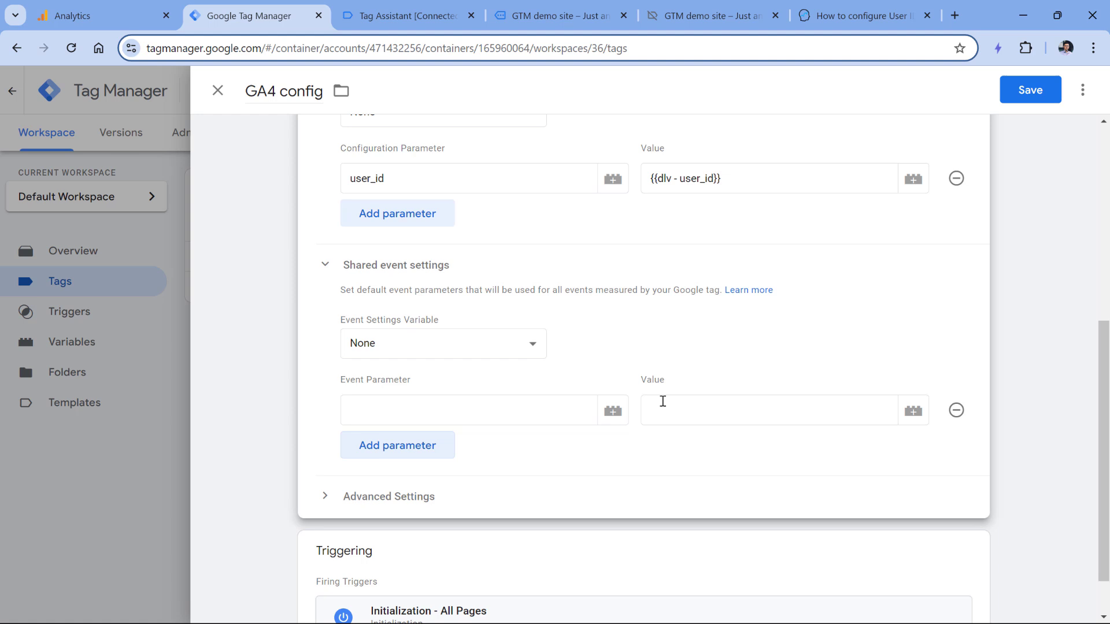
{"action": "left_click", "coordinate": [952, 411]}
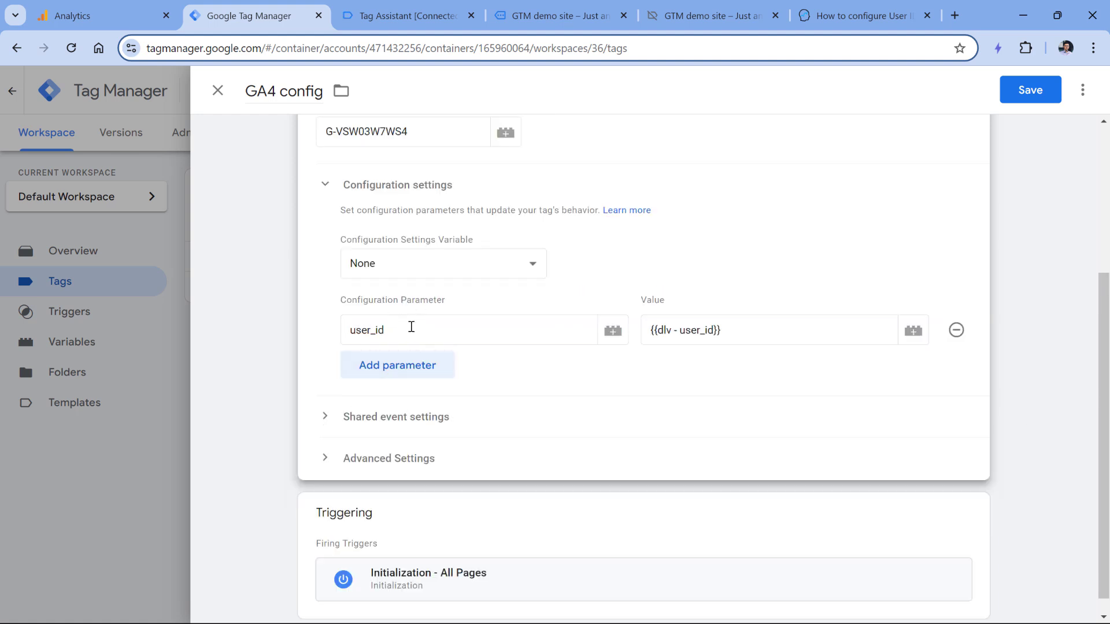
{"action": "left_click", "coordinate": [217, 91]}
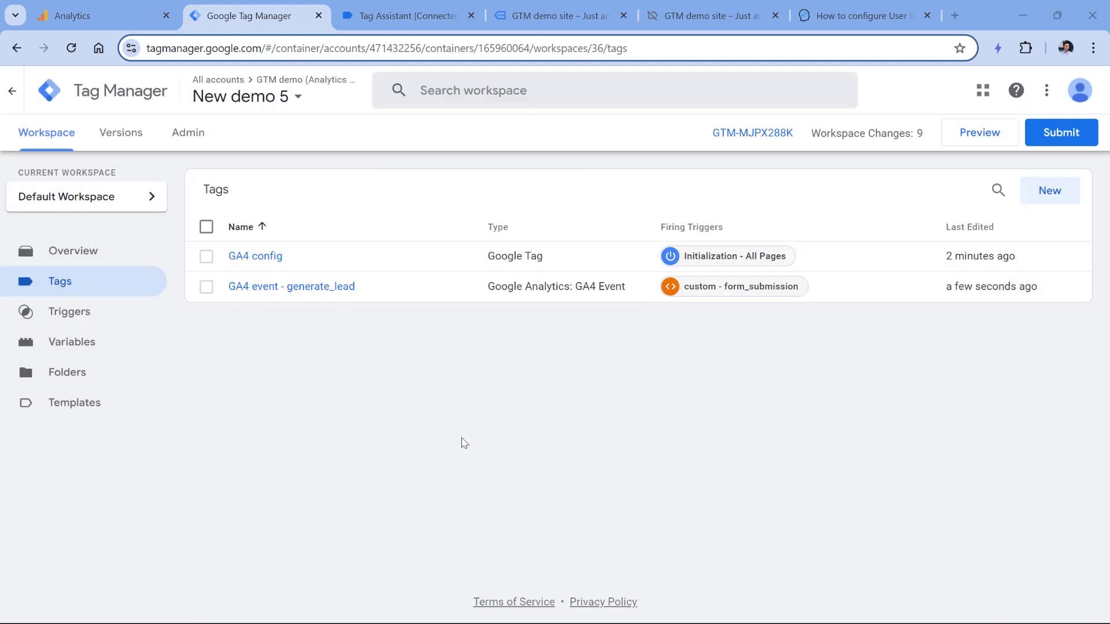
Step: Start a new preview and verify GA4 config fired on Initialization with a user_id value
{"action": "left_click", "coordinate": [986, 139]}
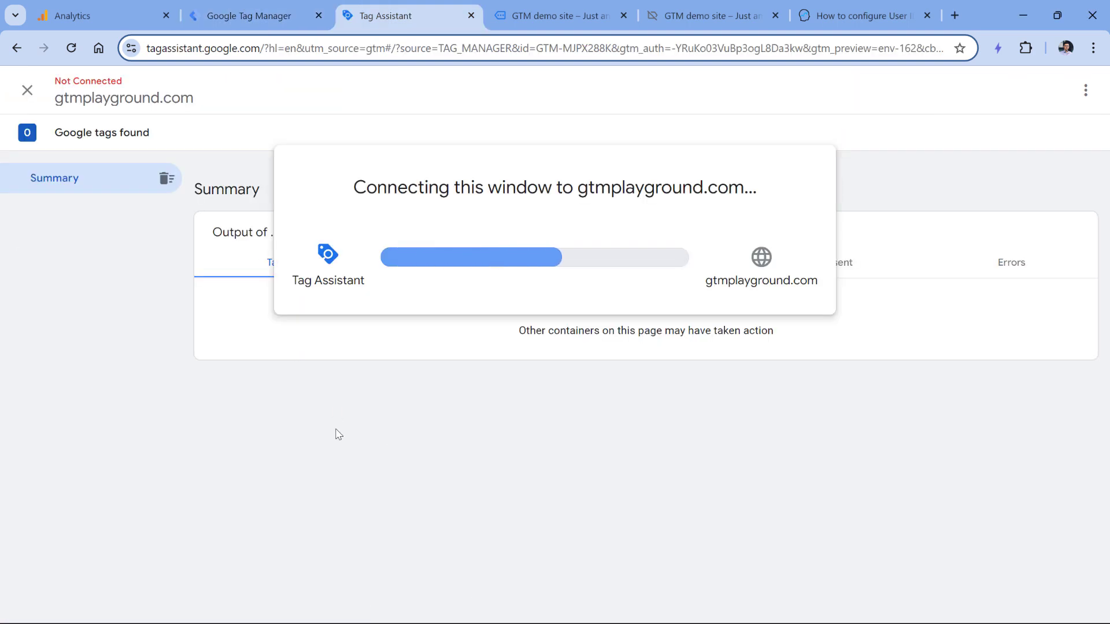
{"action": "left_click", "coordinate": [556, 359]}
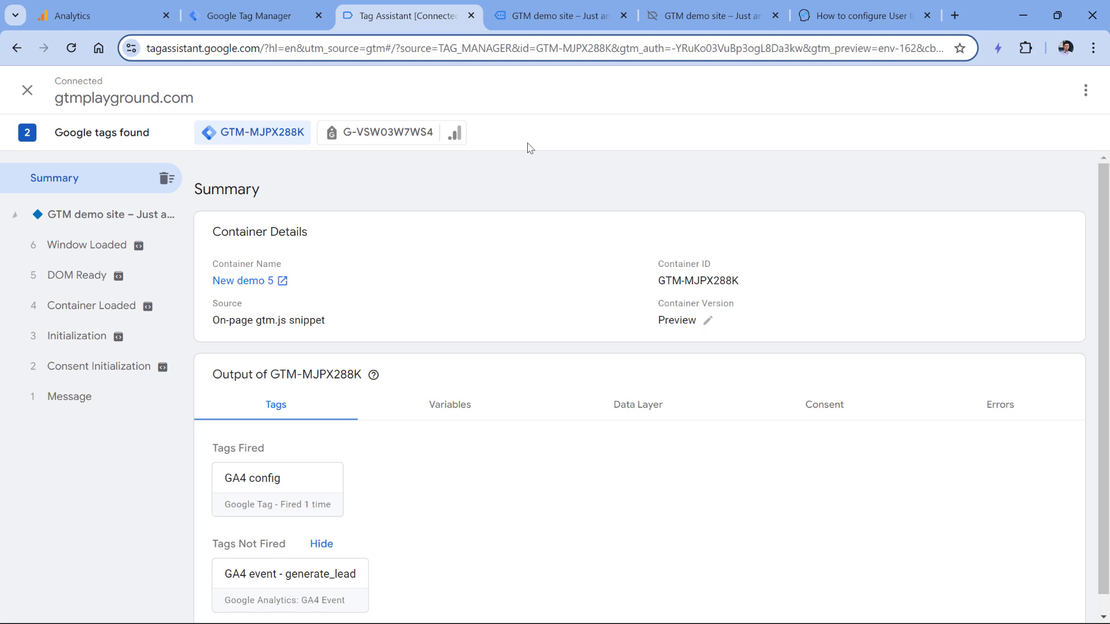
{"action": "left_click", "coordinate": [69, 397]}
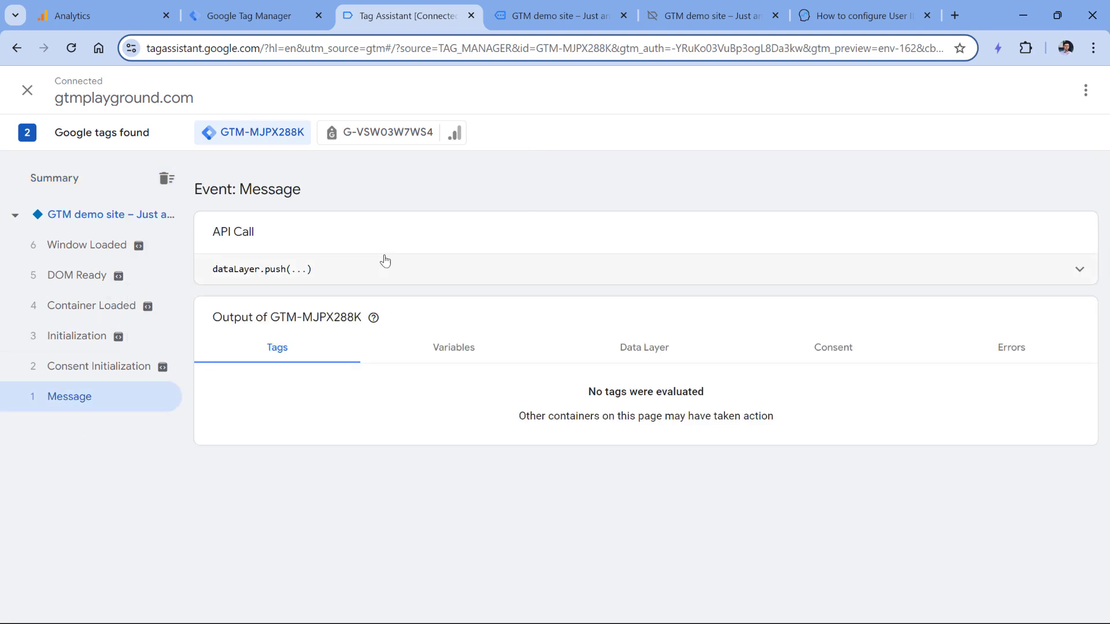
{"action": "left_click", "coordinate": [79, 333]}
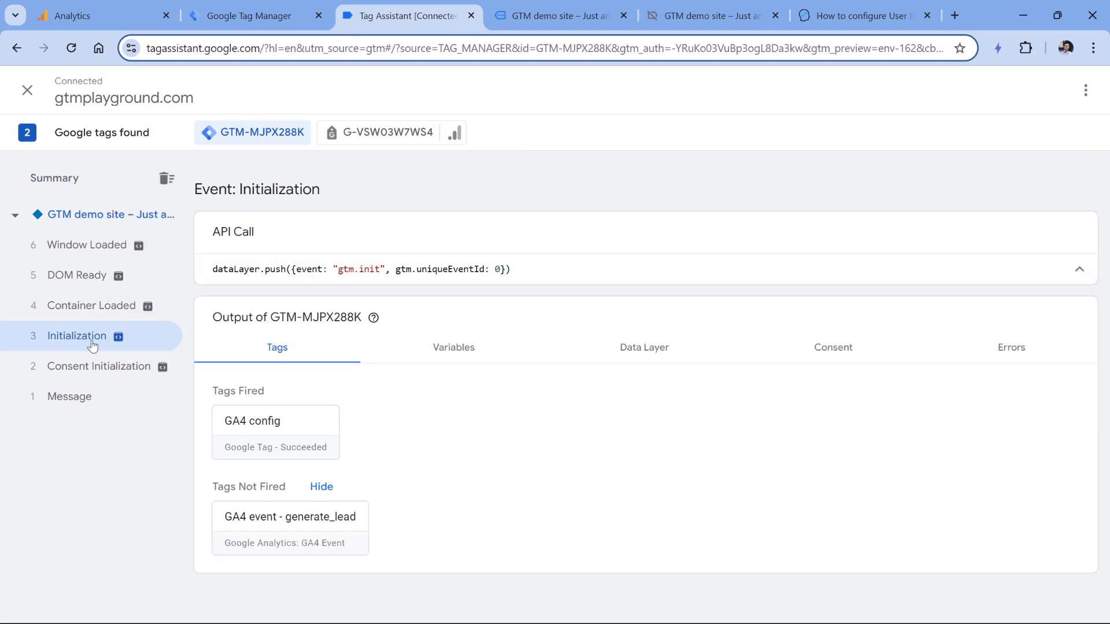
{"action": "left_click", "coordinate": [287, 428]}
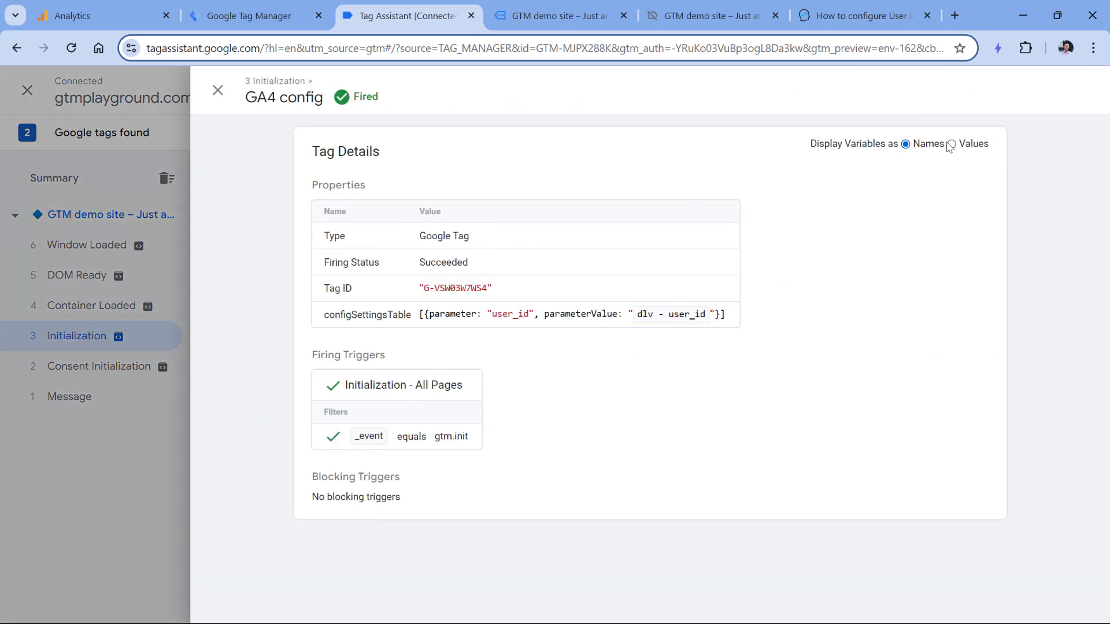
{"action": "left_click", "coordinate": [952, 144]}
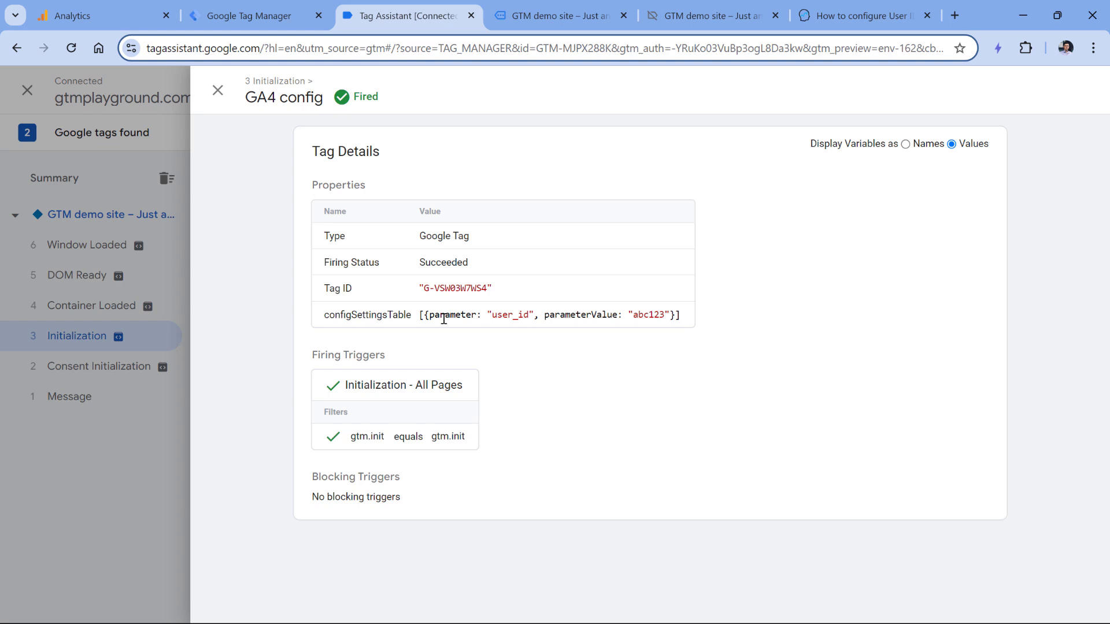
{"action": "left_click_drag", "start_coordinate": [443, 318], "coordinate": [679, 317]}
{"action": "left_click", "coordinate": [216, 98]}
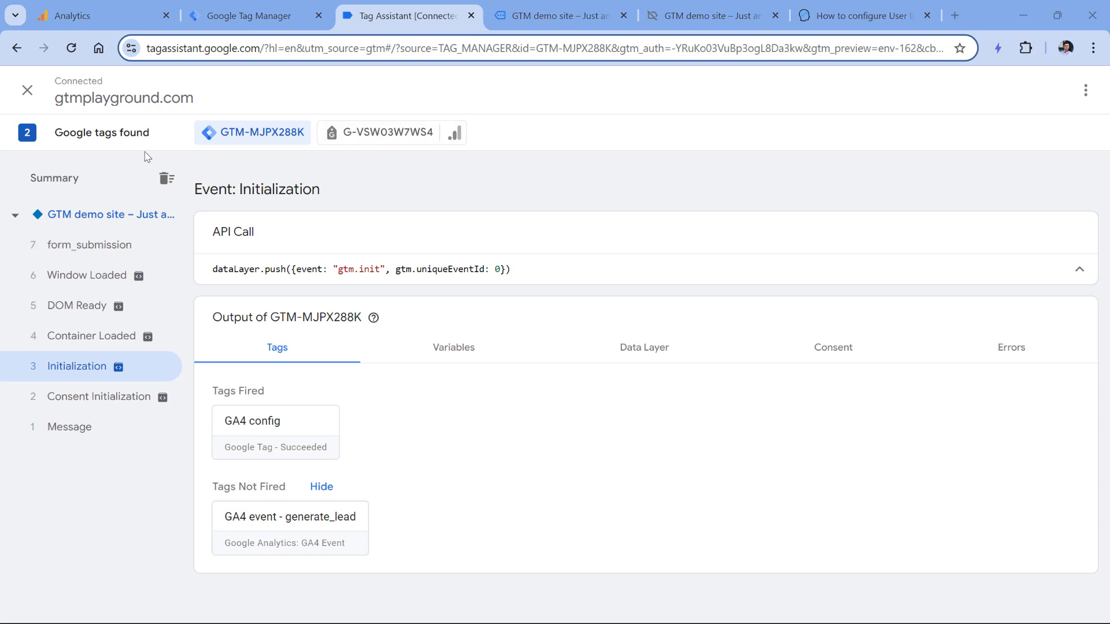
Step: Confirm the generate_lead tag fired on form_submission with user_id, then return to the Analytics Data streams page
{"action": "left_click", "coordinate": [90, 256]}
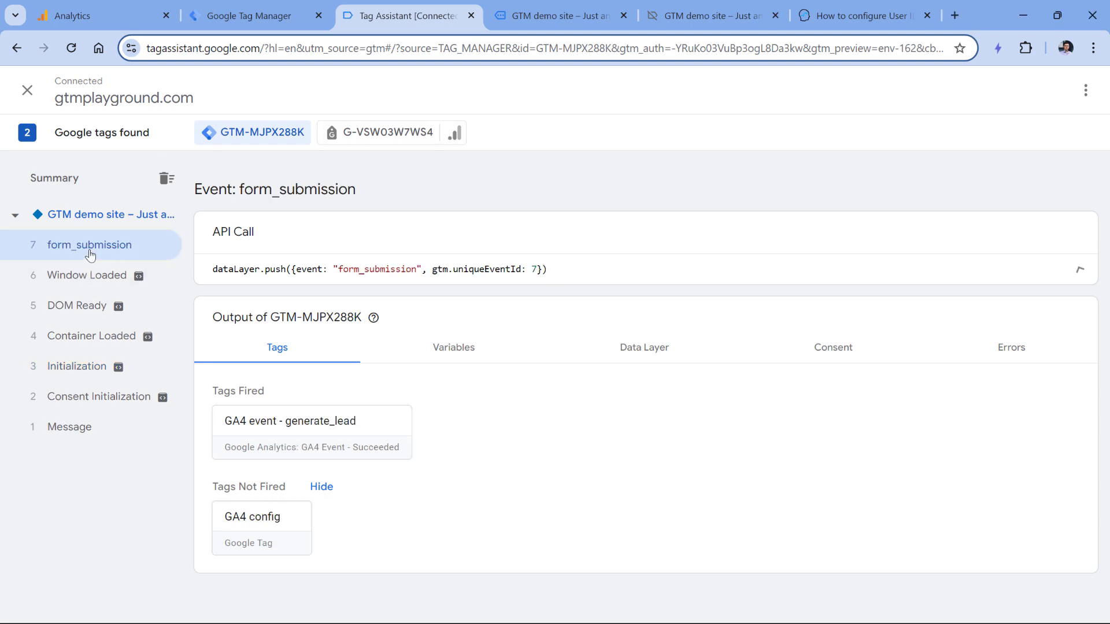
{"action": "left_click", "coordinate": [311, 433]}
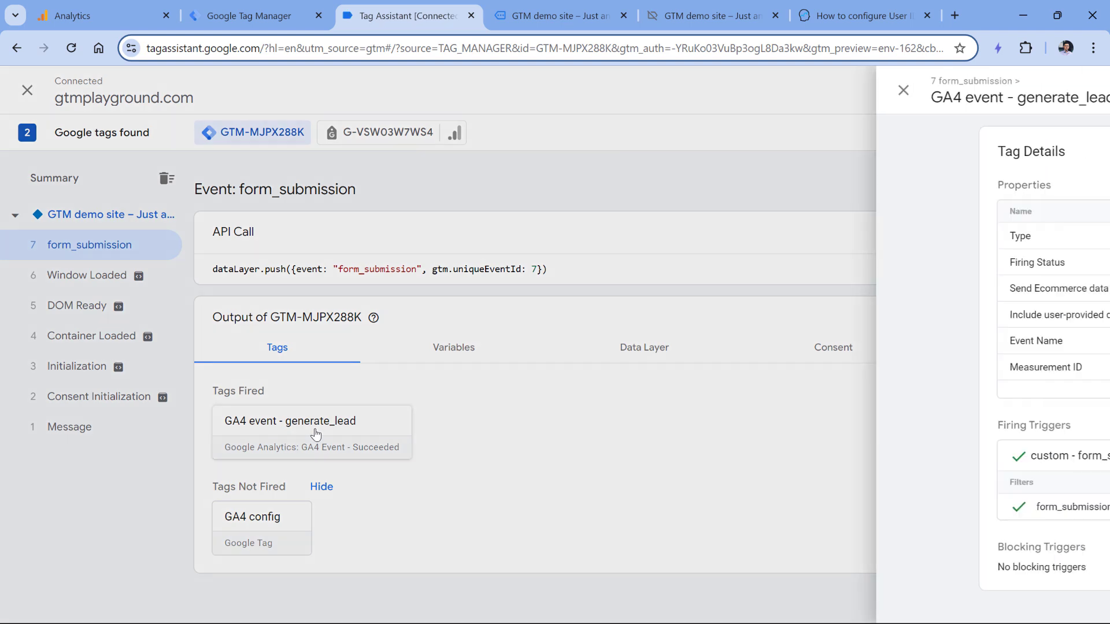
{"action": "left_click", "coordinate": [489, 389]}
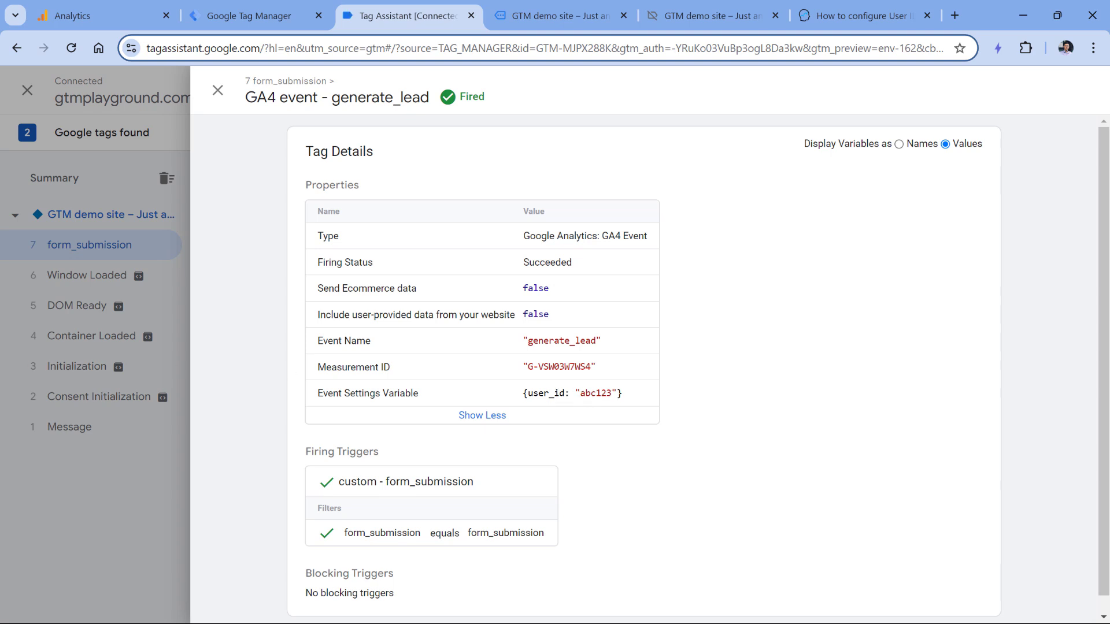
{"action": "left_click", "coordinate": [98, 18]}
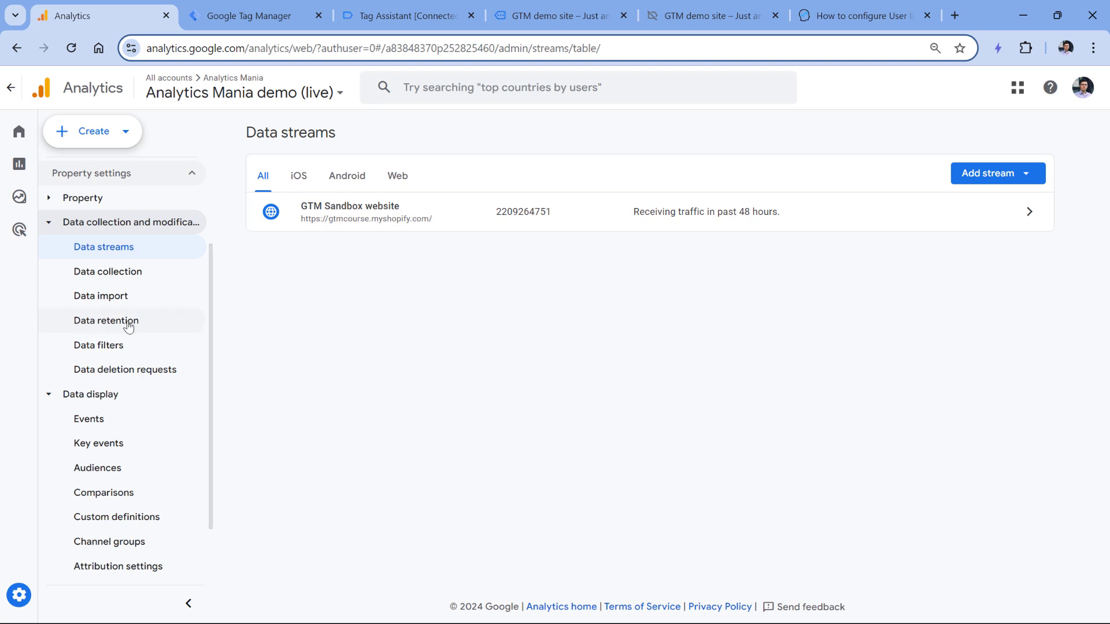
Step: Open DebugView from the Admin sidebar and highlight the active user_id user property
{"action": "scroll", "coordinate": [124, 346], "scroll_direction": "down", "scroll_amount": 2}
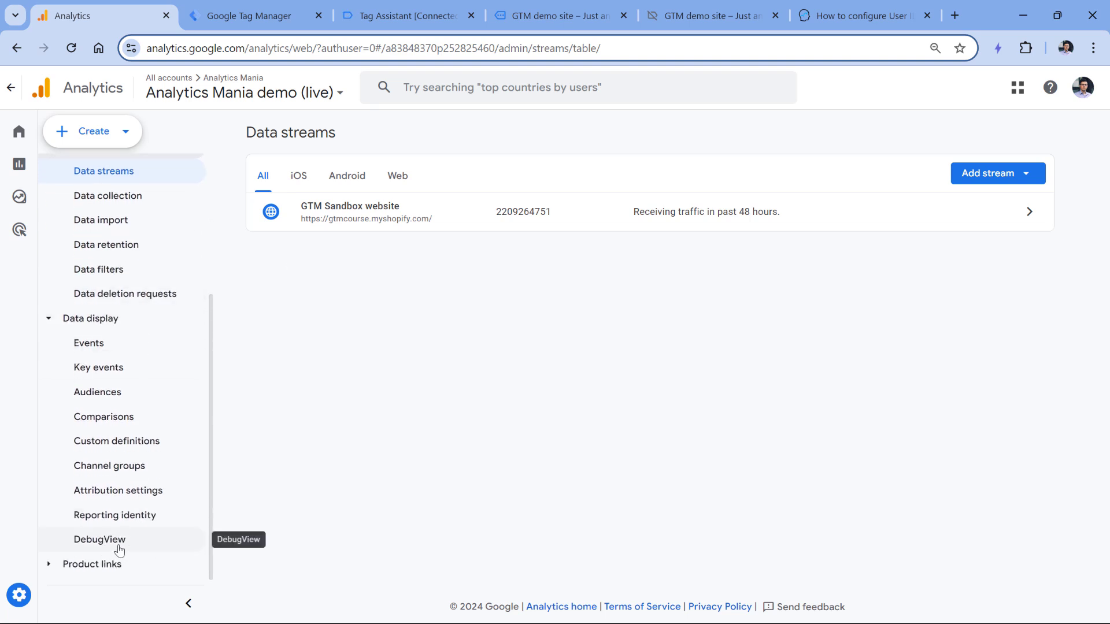
{"action": "mouse_move", "coordinate": [23, 602]}
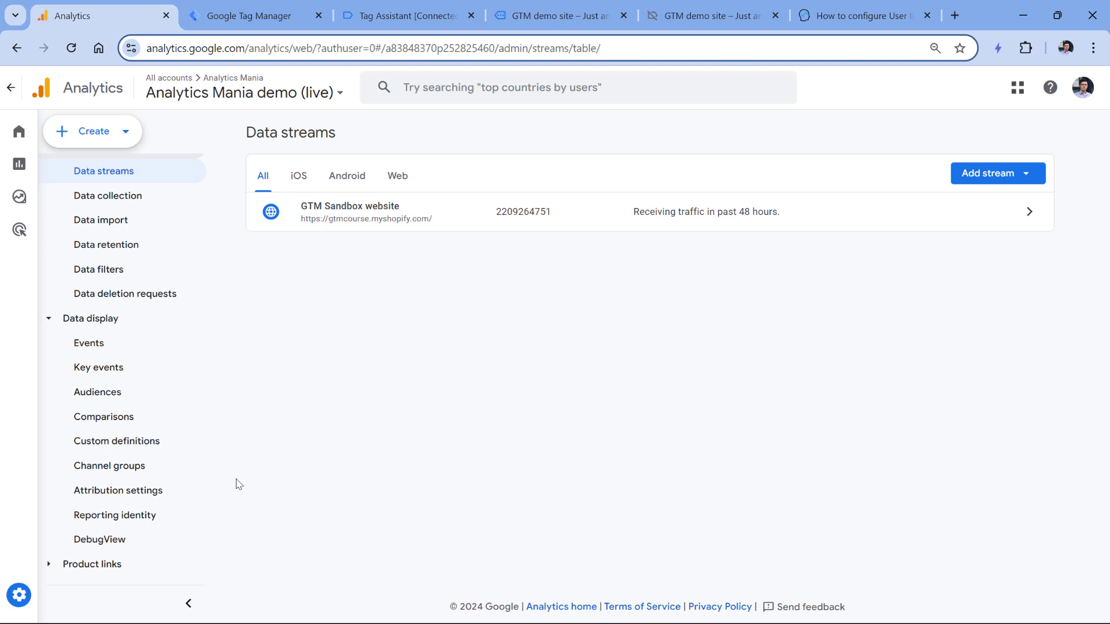
{"action": "left_click", "coordinate": [118, 544]}
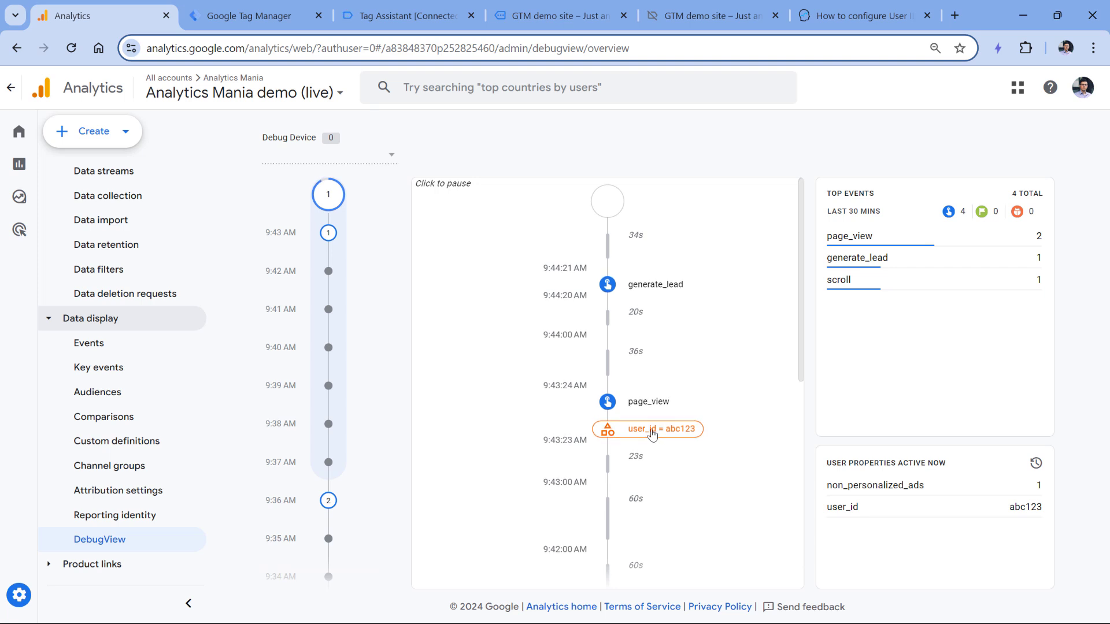
{"action": "double_click", "coordinate": [840, 509]}
{"action": "left_click_drag", "start_coordinate": [832, 463], "coordinate": [898, 465]}
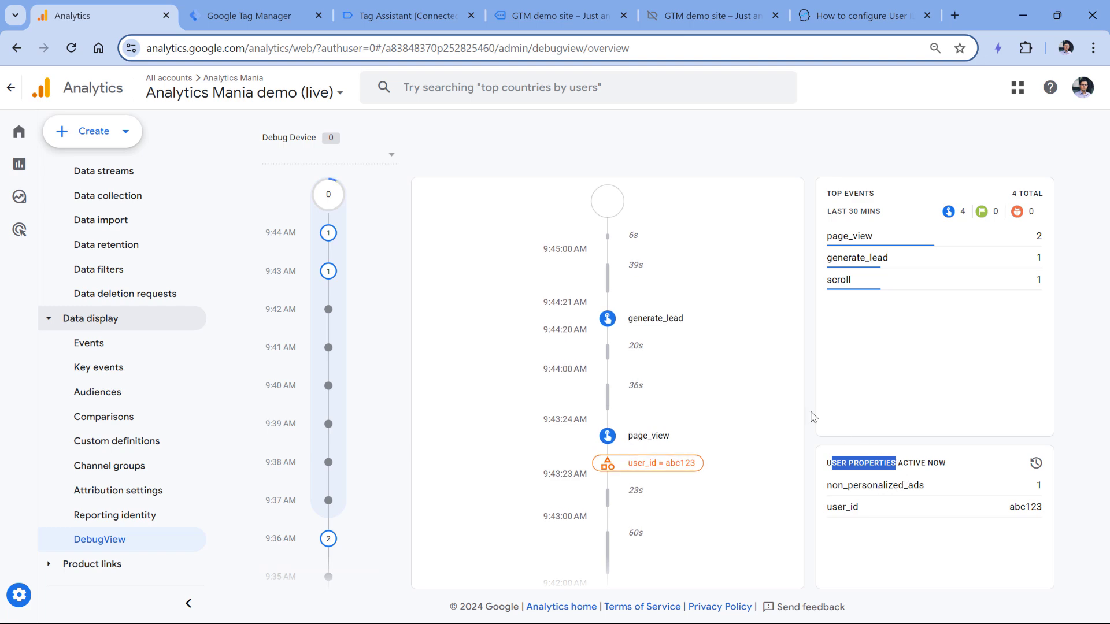
Step: Inspect user_id in the page_view and generate_lead user properties, revealing the value abc123
{"action": "left_click", "coordinate": [608, 438]}
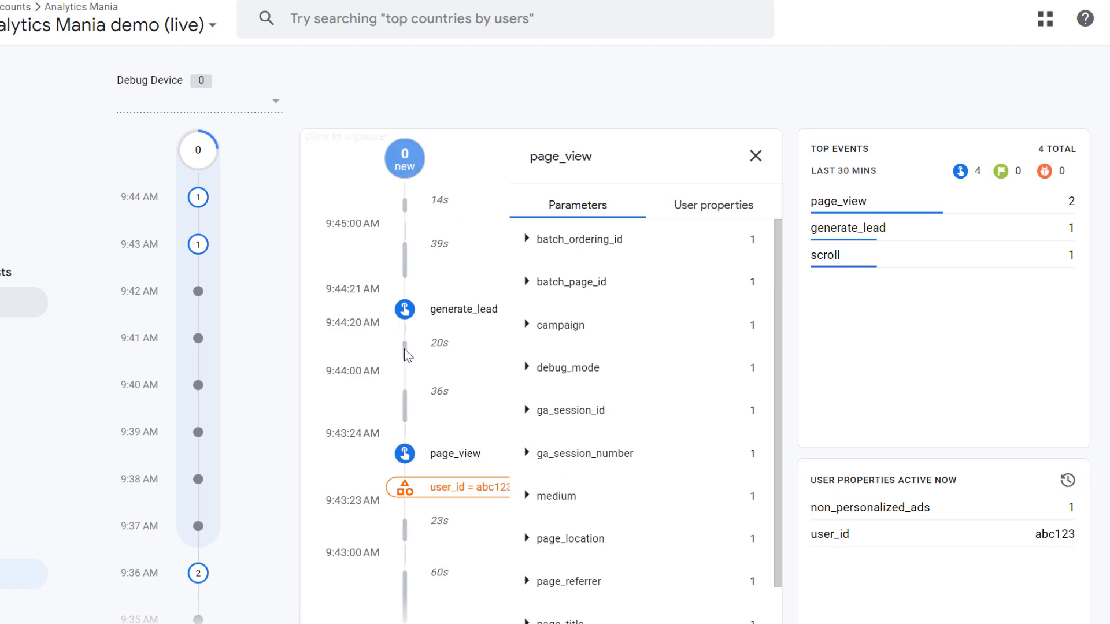
{"action": "left_click", "coordinate": [727, 207]}
{"action": "left_click", "coordinate": [526, 283]}
{"action": "left_click", "coordinate": [526, 283]}
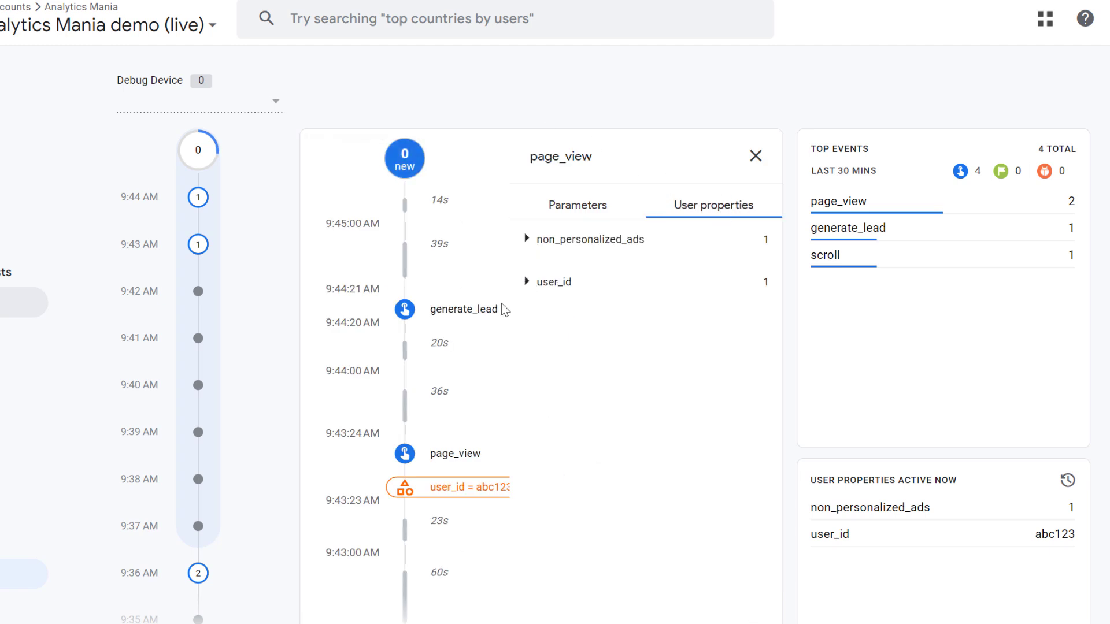
{"action": "left_click", "coordinate": [461, 318]}
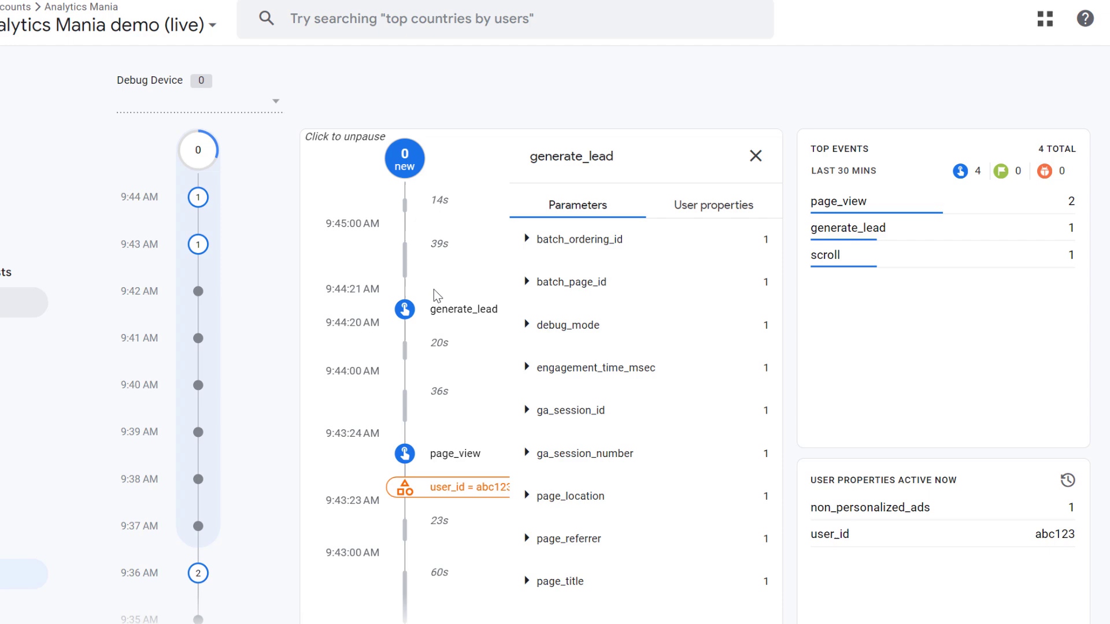
{"action": "left_click", "coordinate": [707, 211]}
{"action": "left_click", "coordinate": [526, 282]}
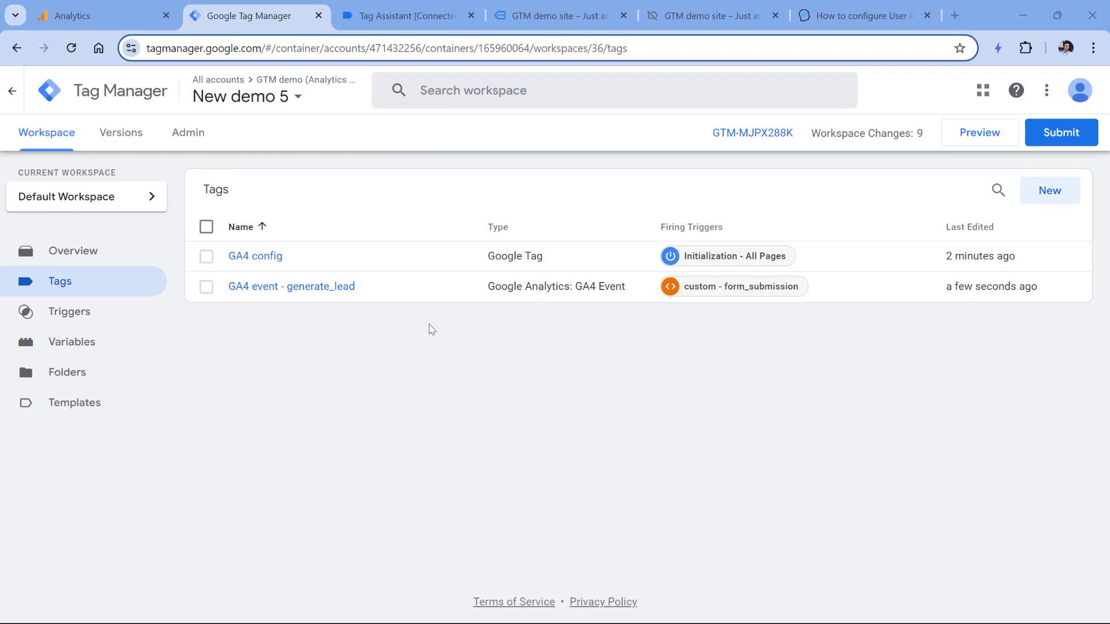
Step: Back out of submitting the container changes unpublished and return to Analytics DebugView
{"action": "left_click", "coordinate": [1059, 132]}
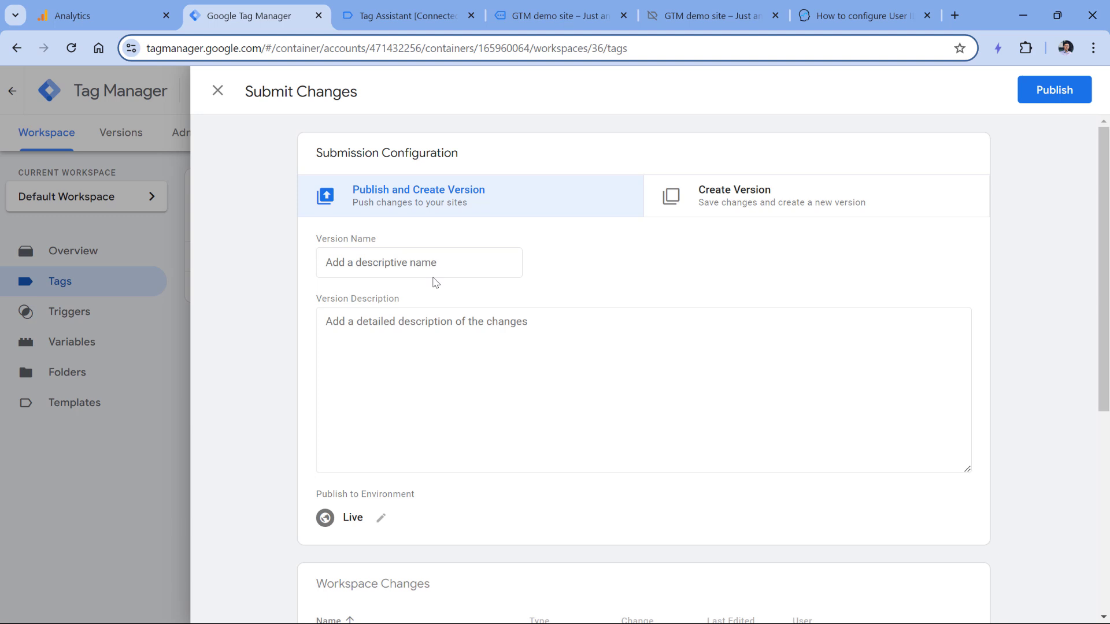
{"action": "left_click", "coordinate": [217, 92]}
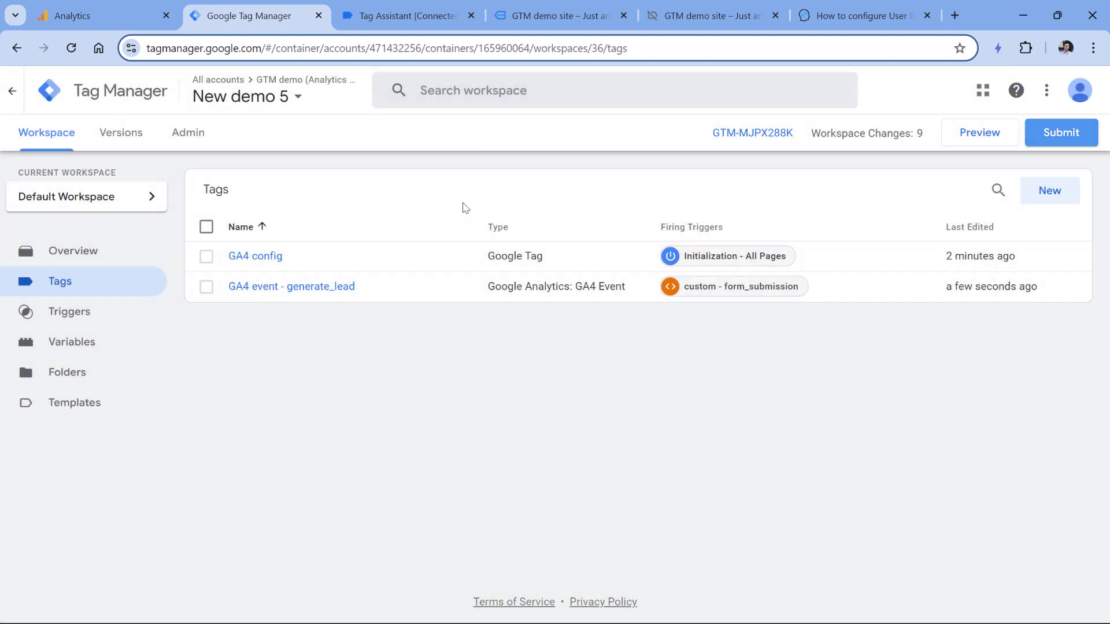
{"action": "key", "text": "ctrl+shift+Tab"}
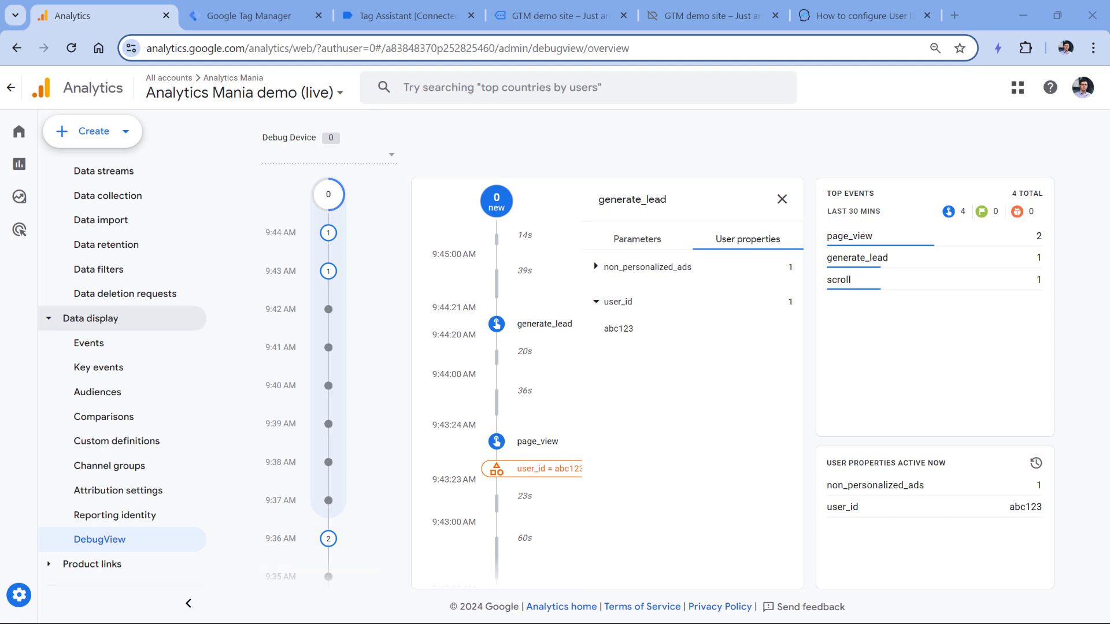
Step: Start a blank exploration and import the 'Signed in with user ID' dimension
{"action": "mouse_move", "coordinate": [45, 203]}
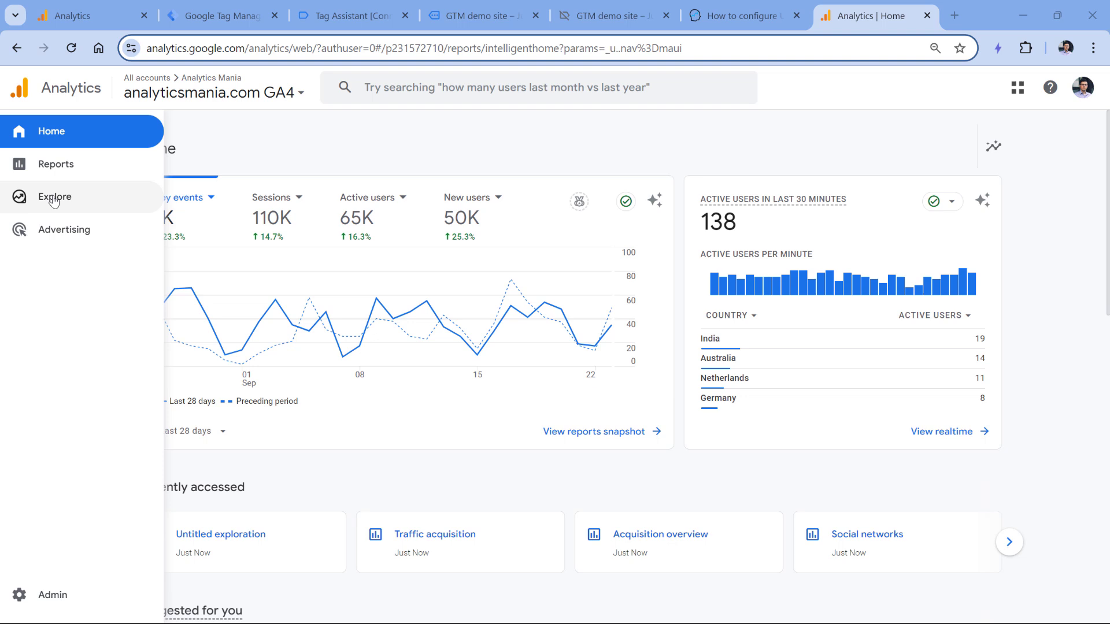
{"action": "left_click", "coordinate": [54, 199]}
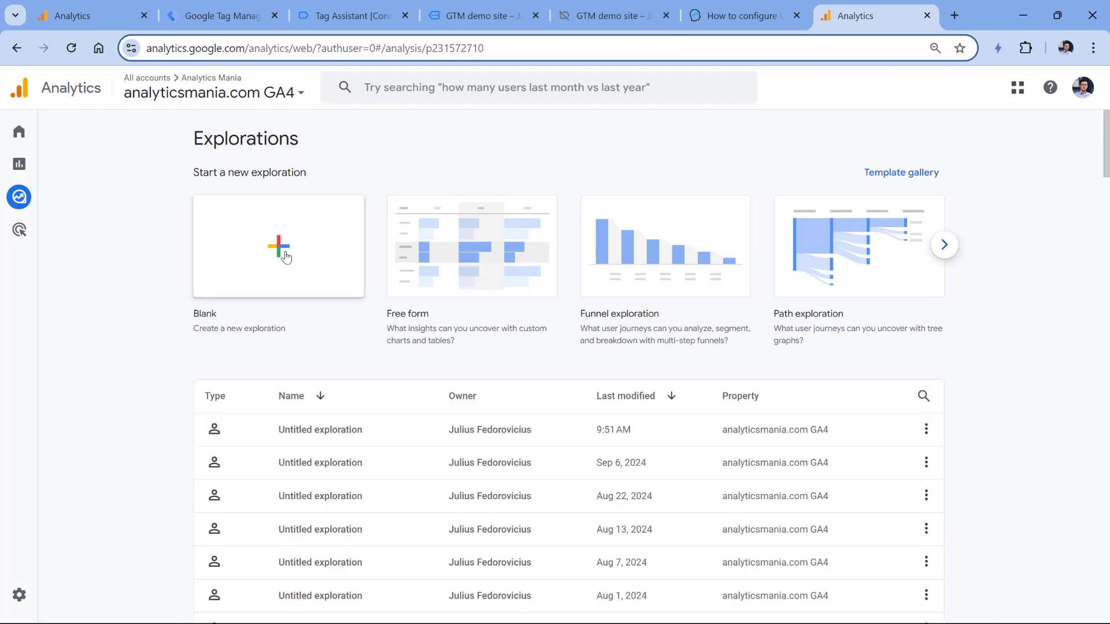
{"action": "left_click", "coordinate": [285, 256]}
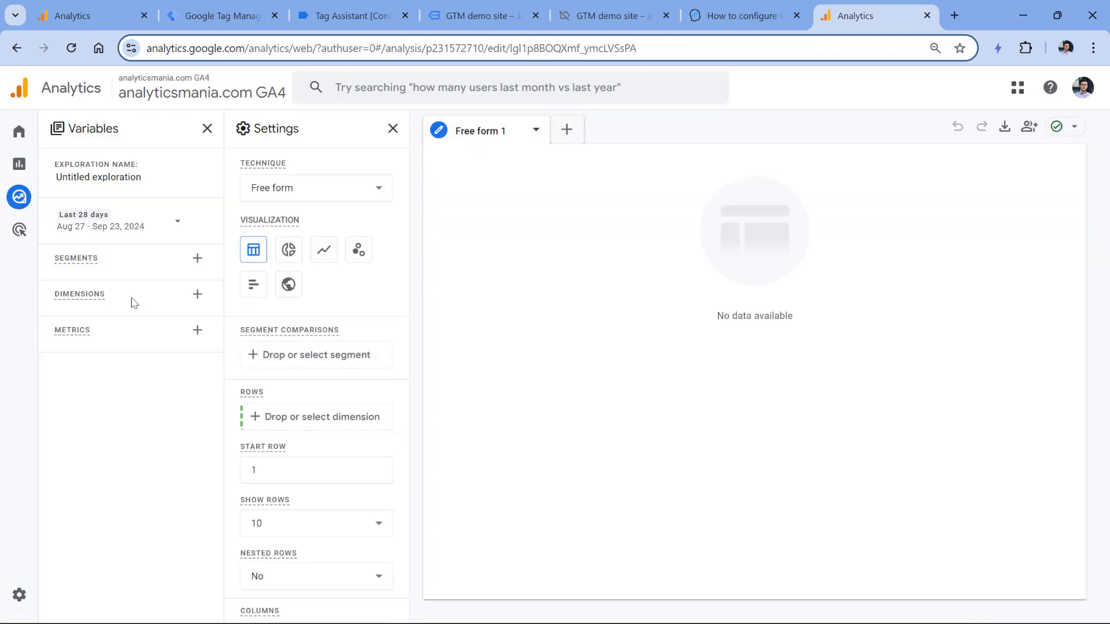
{"action": "left_click", "coordinate": [197, 294]}
{"action": "type", "text": "signed in"}
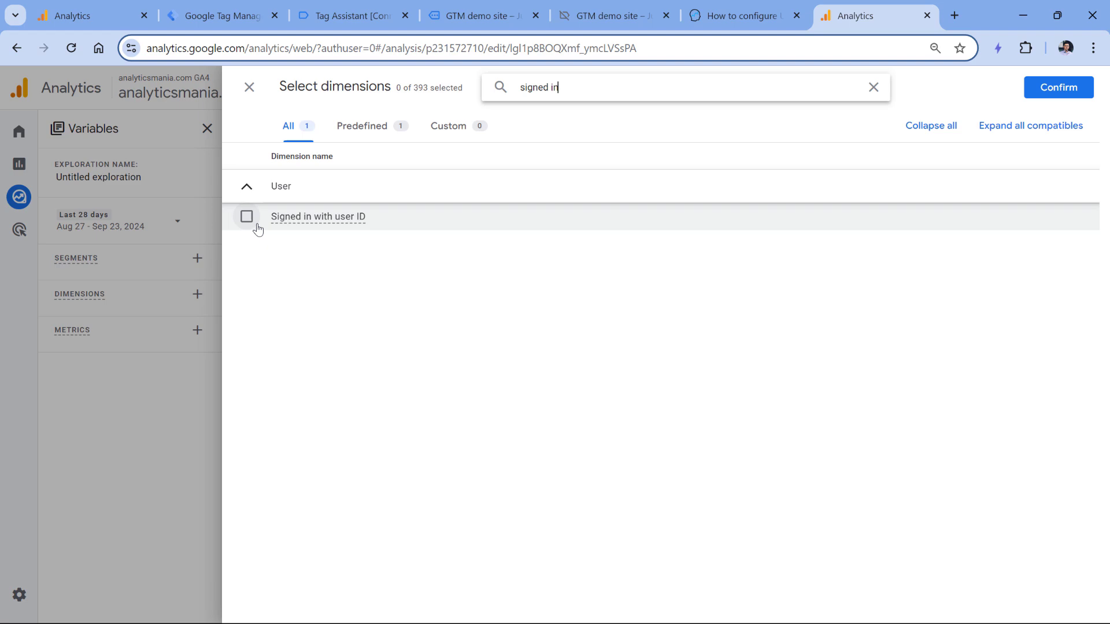
{"action": "left_click", "coordinate": [248, 217]}
{"action": "left_click", "coordinate": [1053, 97]}
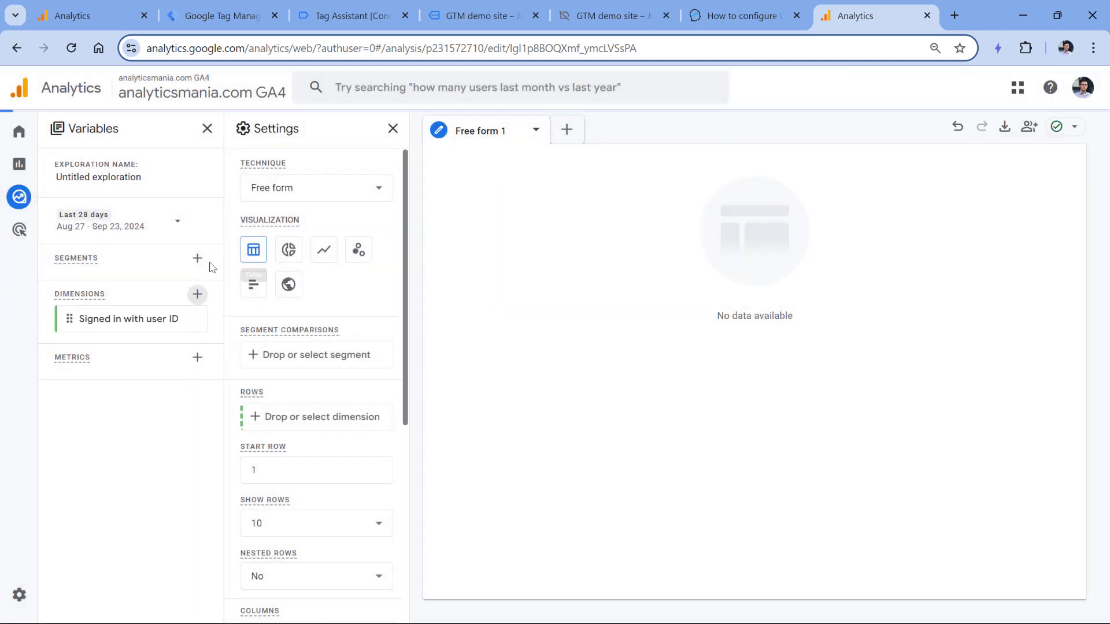
Step: Import the Total users metric and place both in the table: 64,913 (not set), 652 yes
{"action": "left_click", "coordinate": [197, 357]}
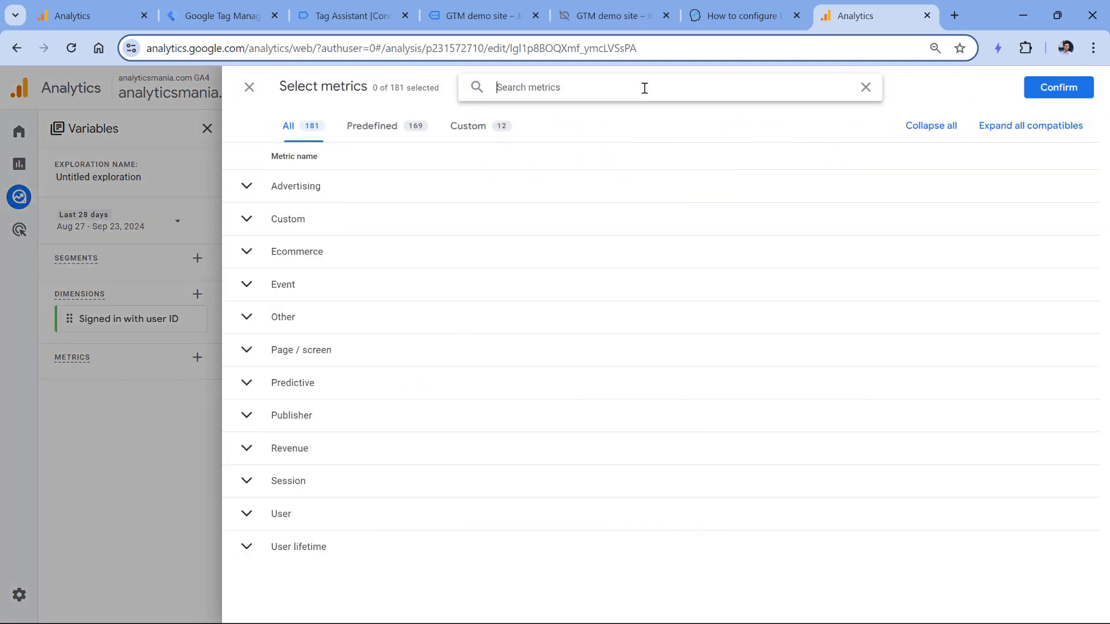
{"action": "left_click", "coordinate": [645, 88]}
{"action": "type", "text": "total users"}
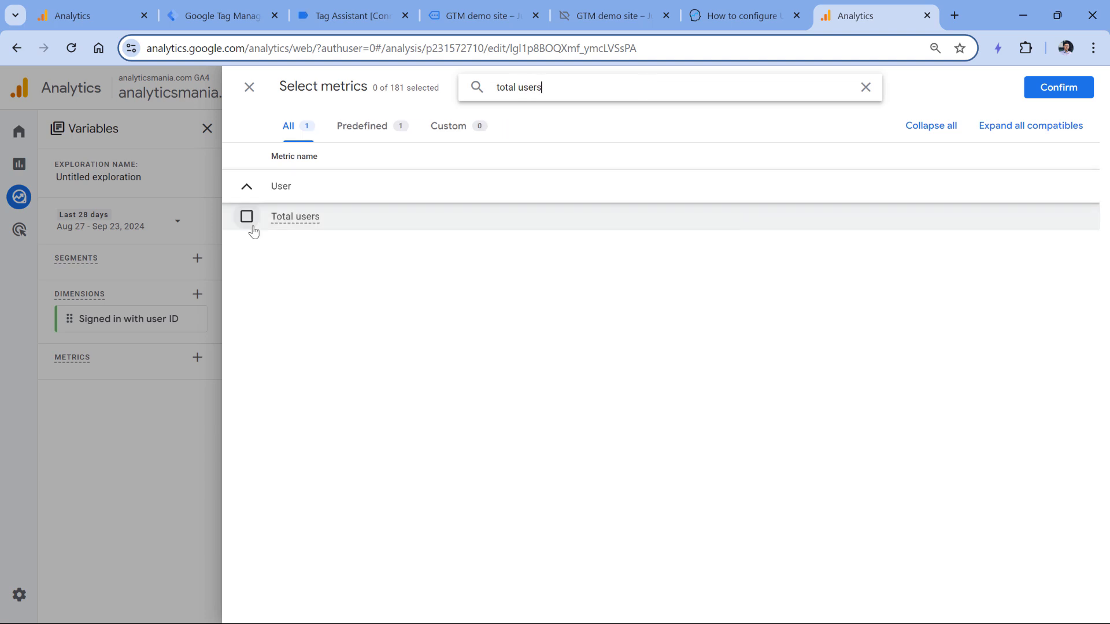
{"action": "left_click", "coordinate": [245, 216]}
{"action": "left_click", "coordinate": [1059, 88]}
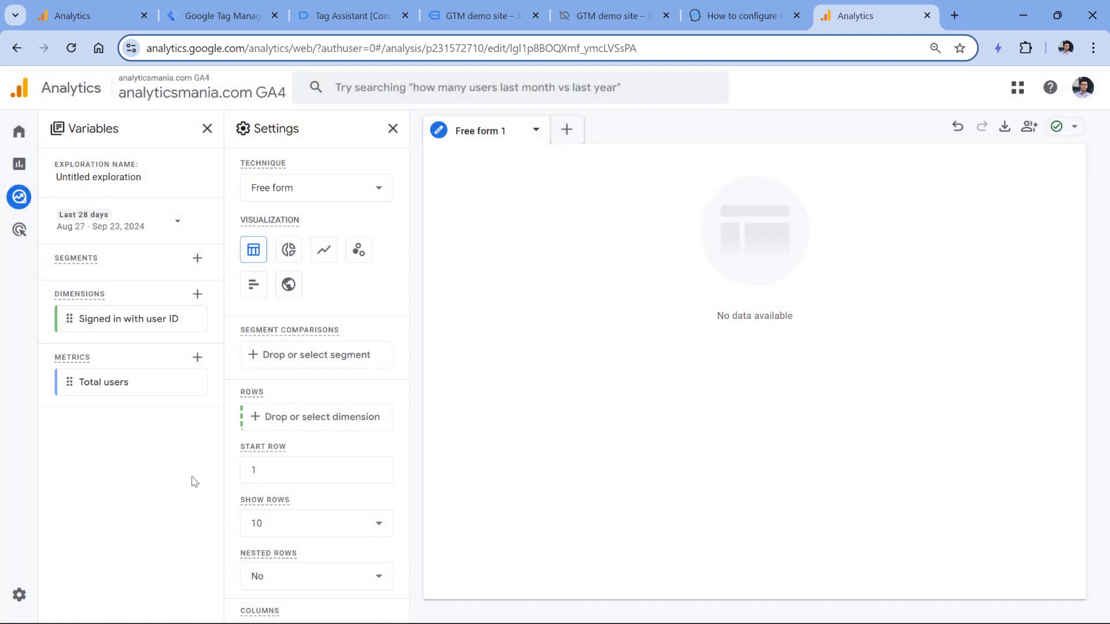
{"action": "double_click", "coordinate": [128, 319]}
{"action": "double_click", "coordinate": [87, 382]}
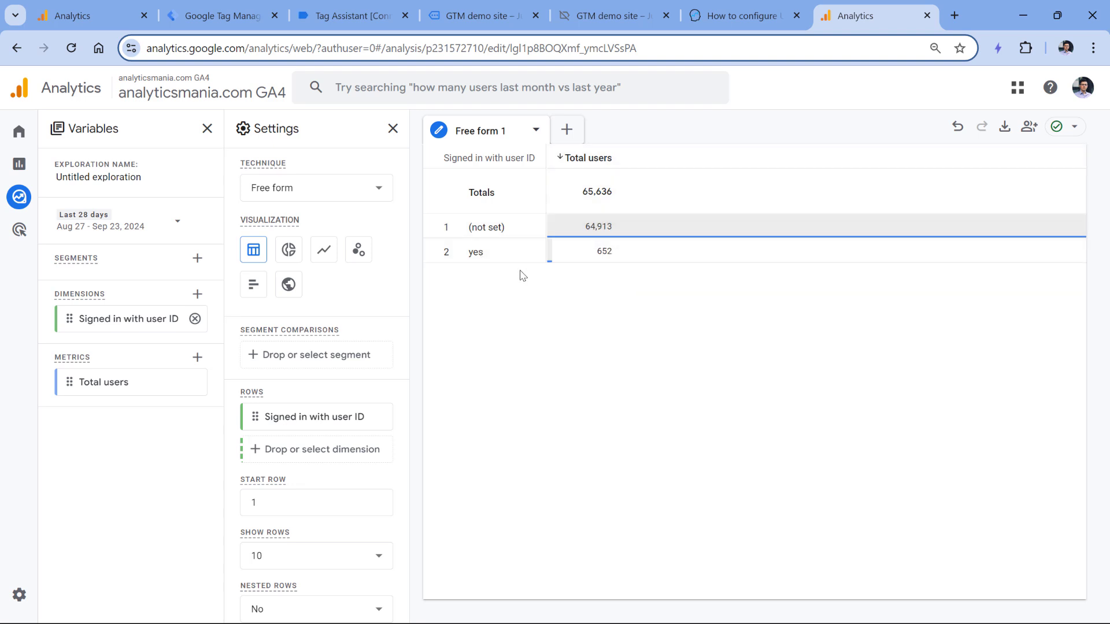
Step: Add a Segment overlap tab and save a user segment named 'All users' using a page_view condition
{"action": "left_click", "coordinate": [566, 133]}
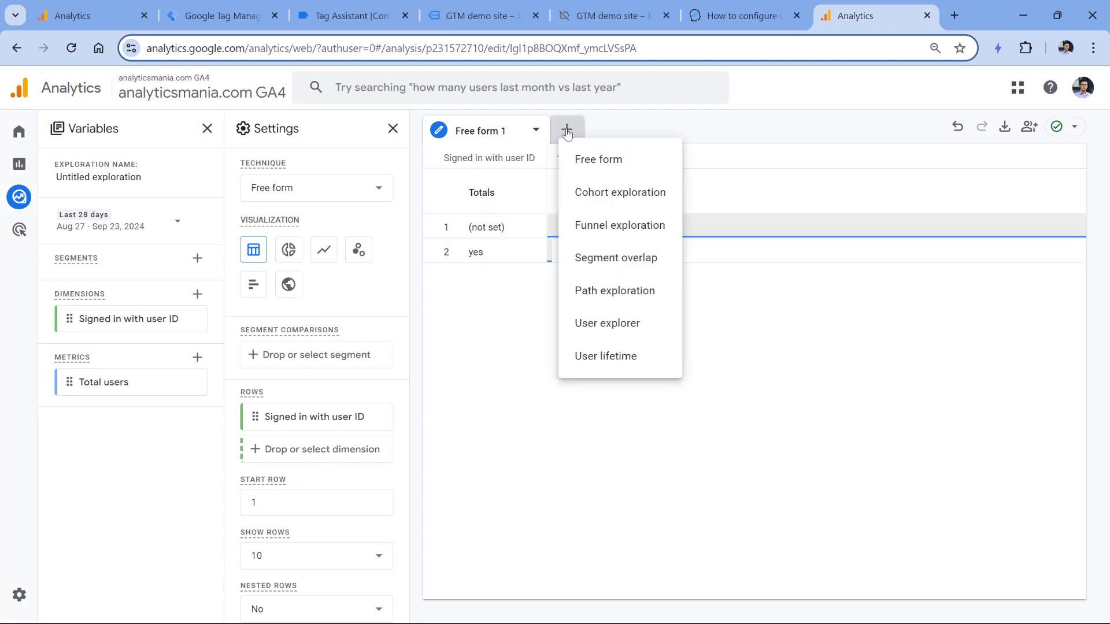
{"action": "left_click", "coordinate": [617, 258]}
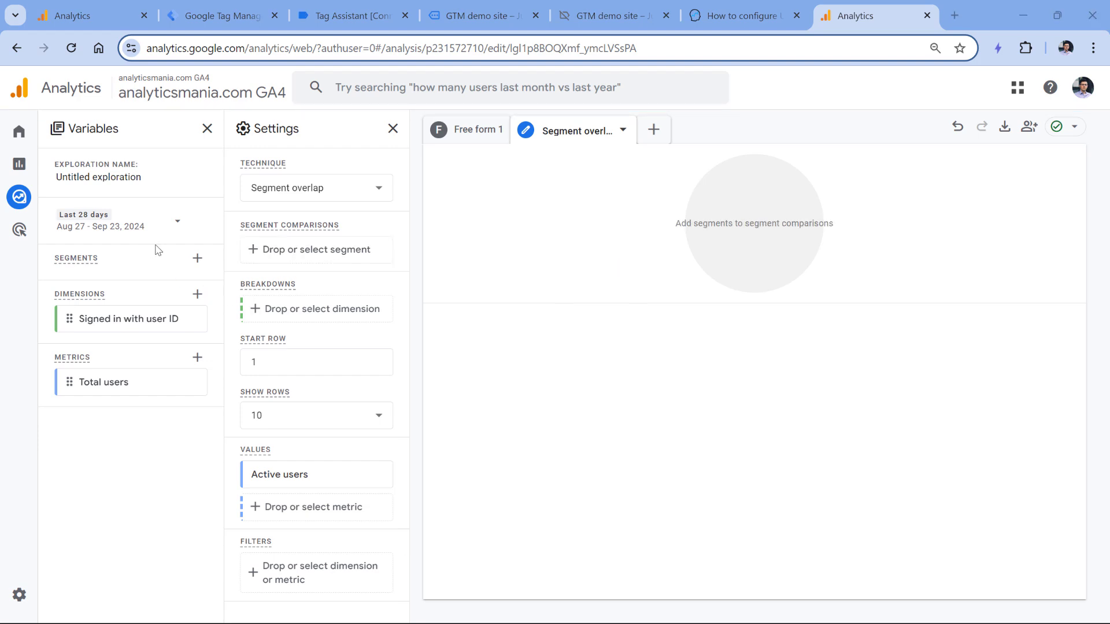
{"action": "left_click", "coordinate": [199, 262]}
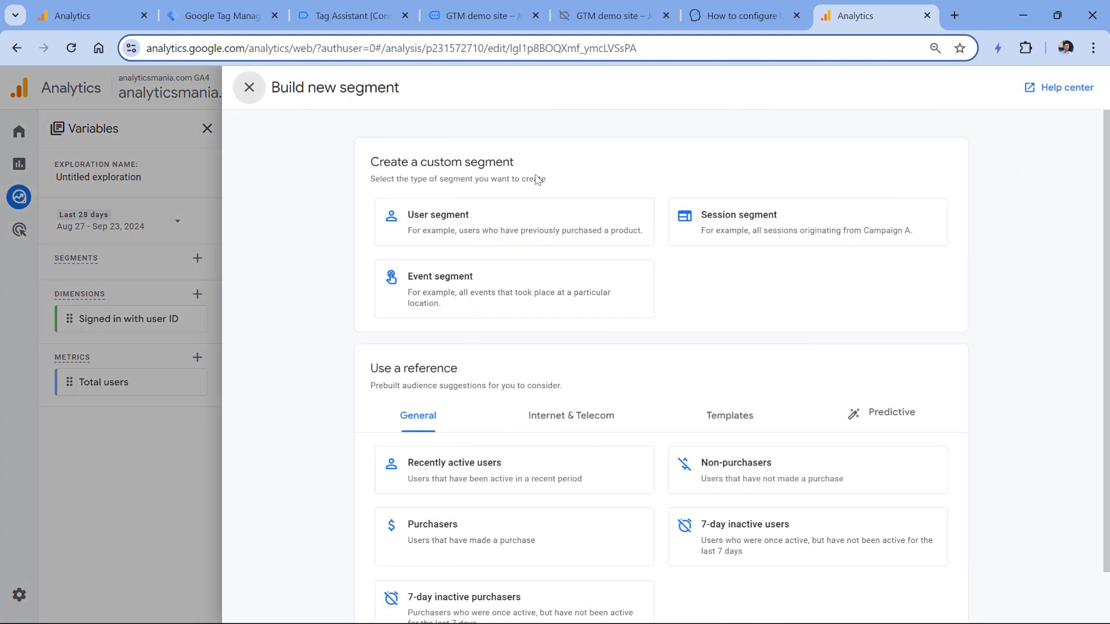
{"action": "left_click", "coordinate": [533, 236]}
{"action": "left_click", "coordinate": [329, 244]}
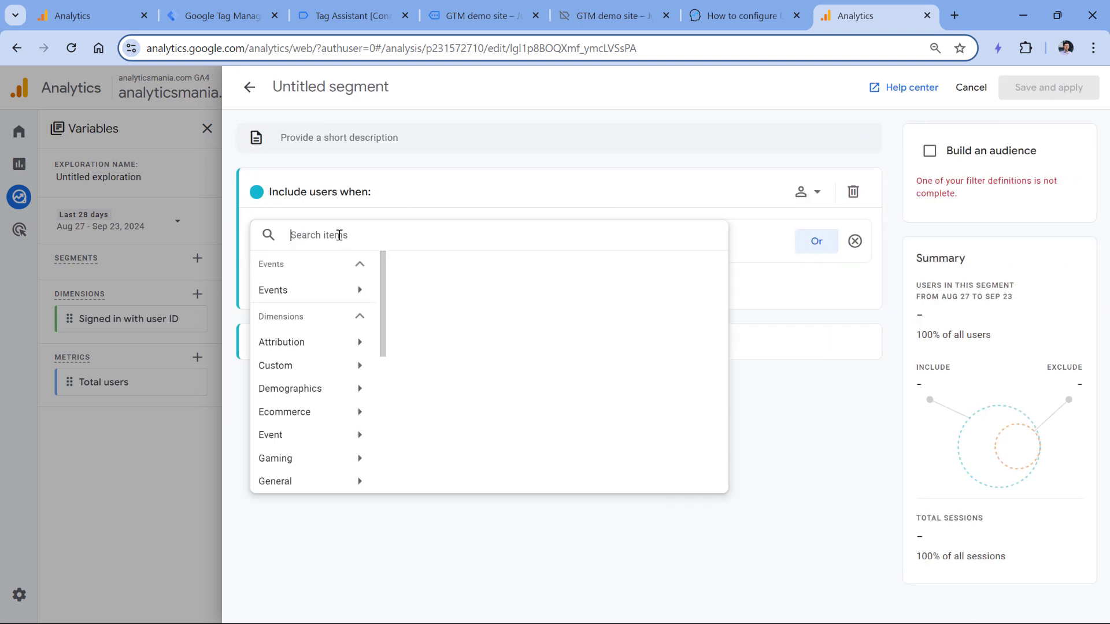
{"action": "type", "text": "page_view"}
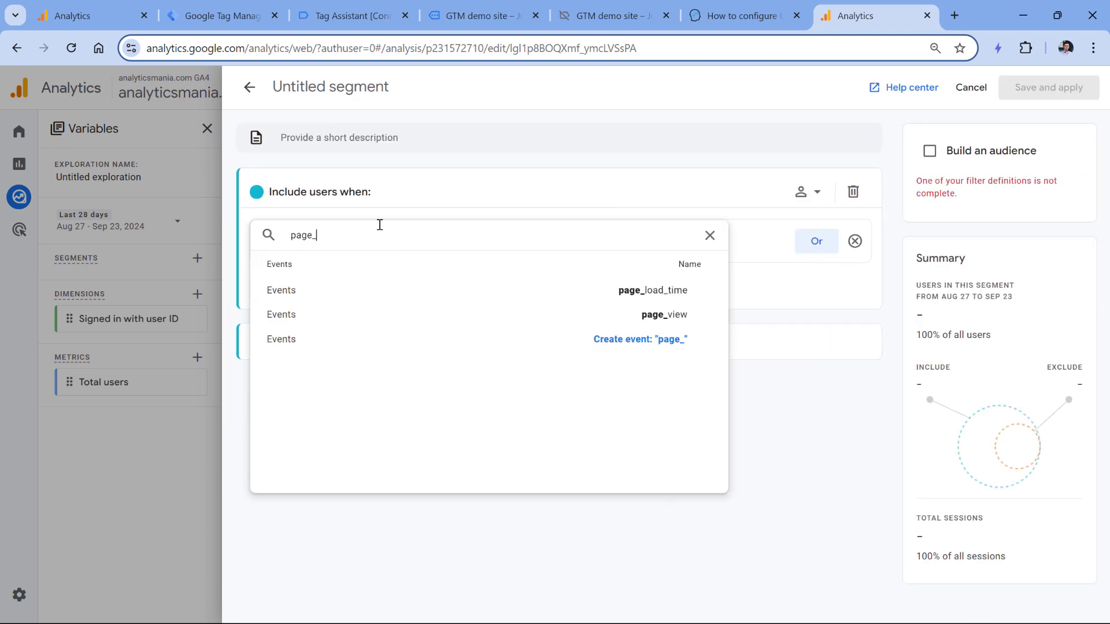
{"action": "left_click", "coordinate": [696, 292]}
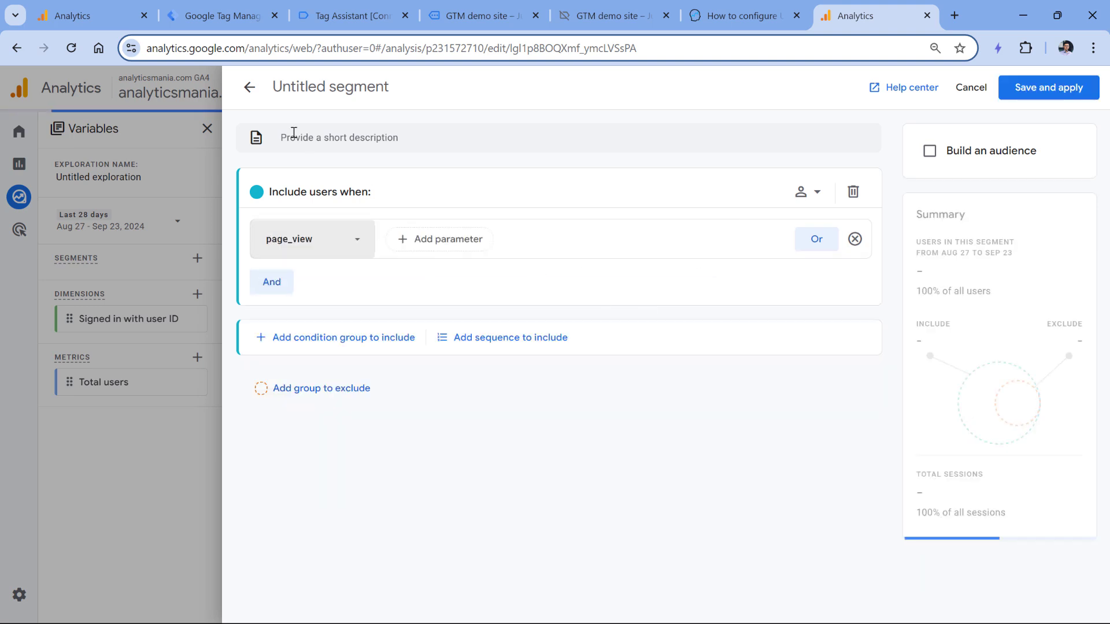
{"action": "left_click", "coordinate": [333, 88]}
{"action": "type", "text": "All users"}
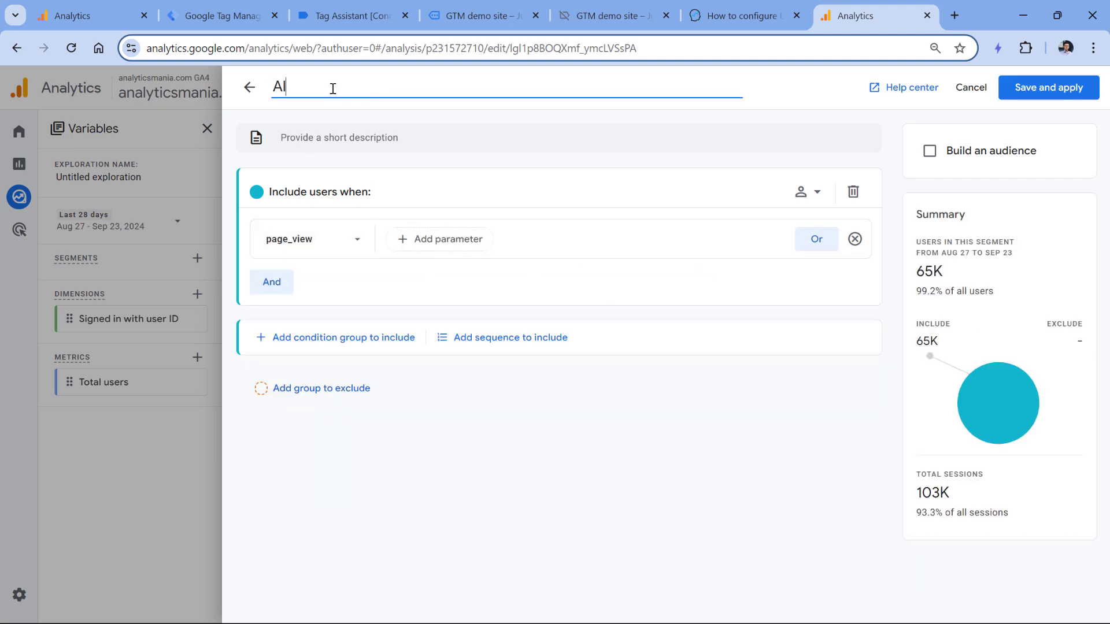
{"action": "left_click", "coordinate": [1047, 87]}
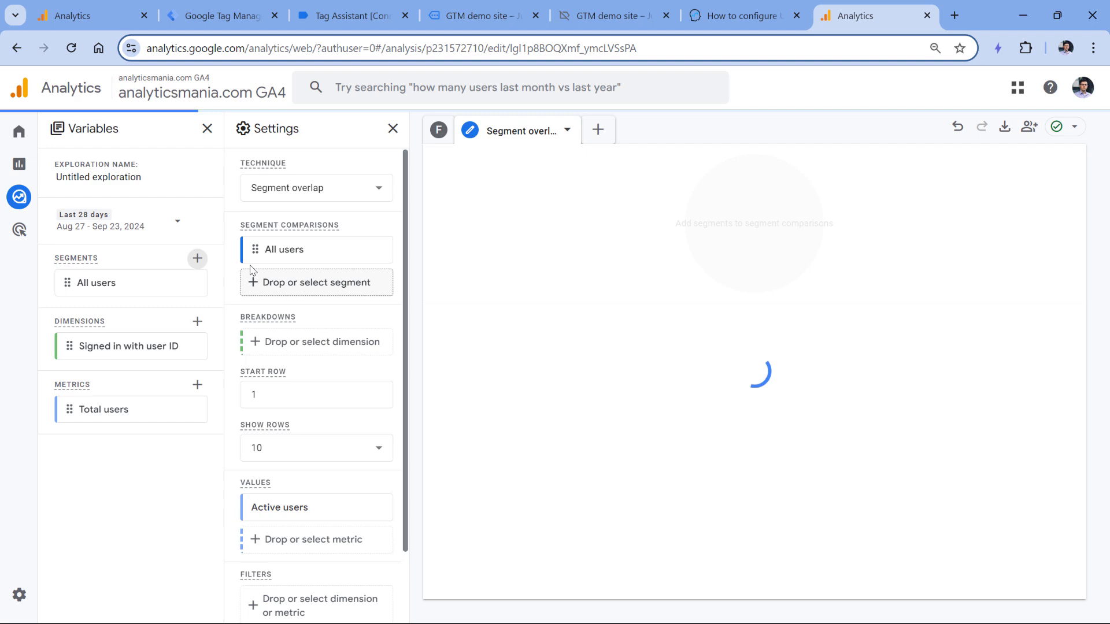
Step: Begin a second user segment with 'Signed in with user ID' as its condition
{"action": "left_click", "coordinate": [197, 259]}
{"action": "left_click", "coordinate": [490, 230]}
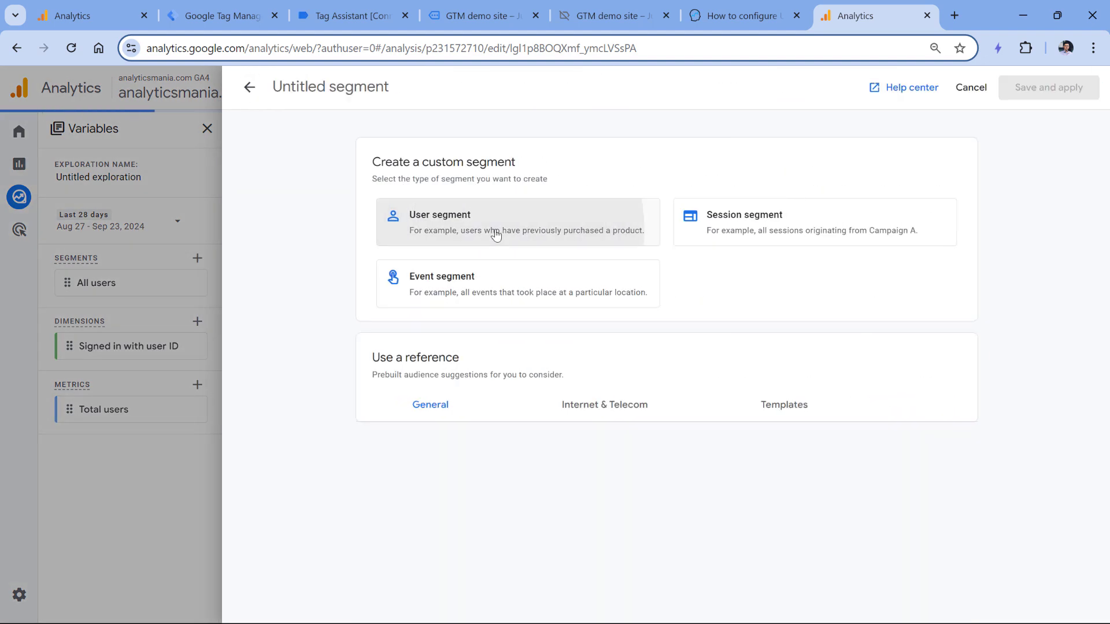
{"action": "left_click", "coordinate": [341, 247]}
{"action": "type", "text": "signed"}
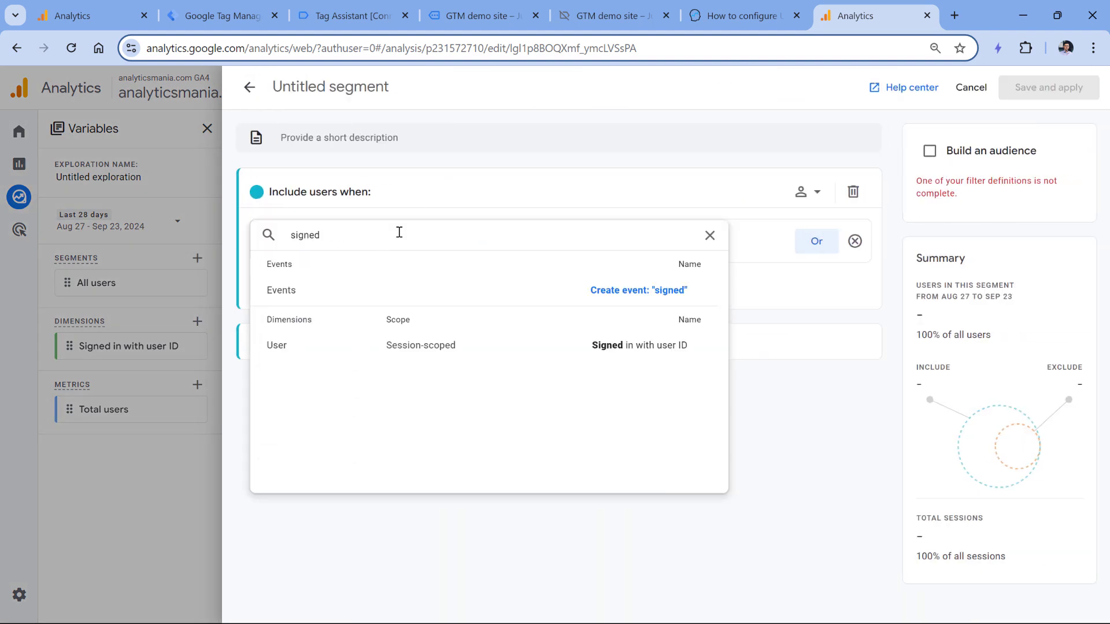
{"action": "left_click", "coordinate": [615, 355]}
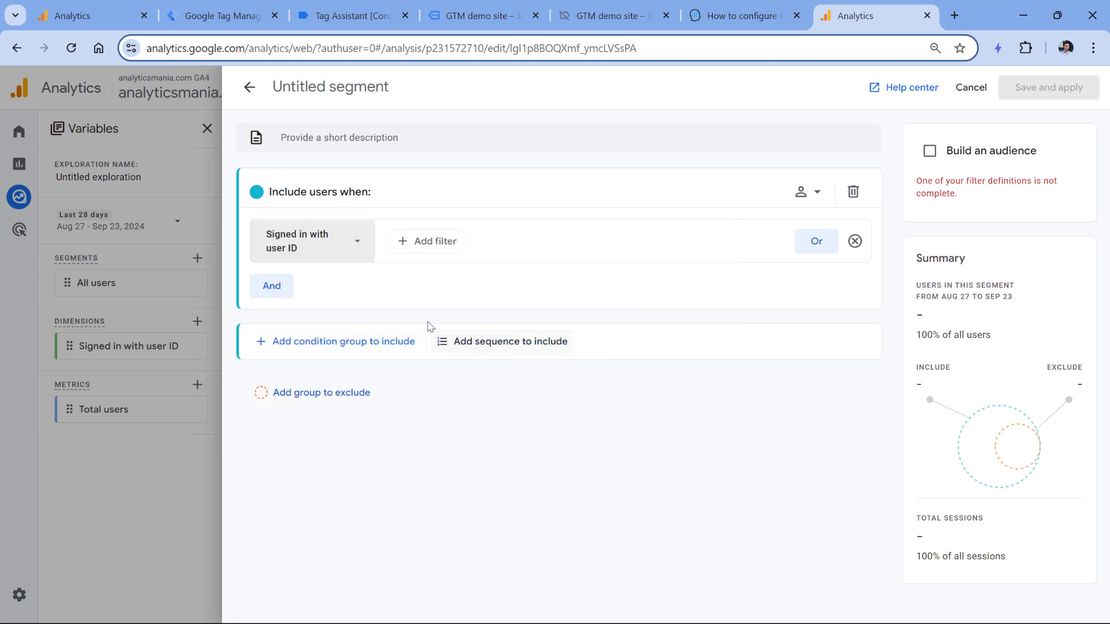
{"action": "left_click", "coordinate": [436, 243]}
Step: Set the condition to 'is one of Yes', name the segment 'User id', and save it
{"action": "left_click", "coordinate": [451, 279]}
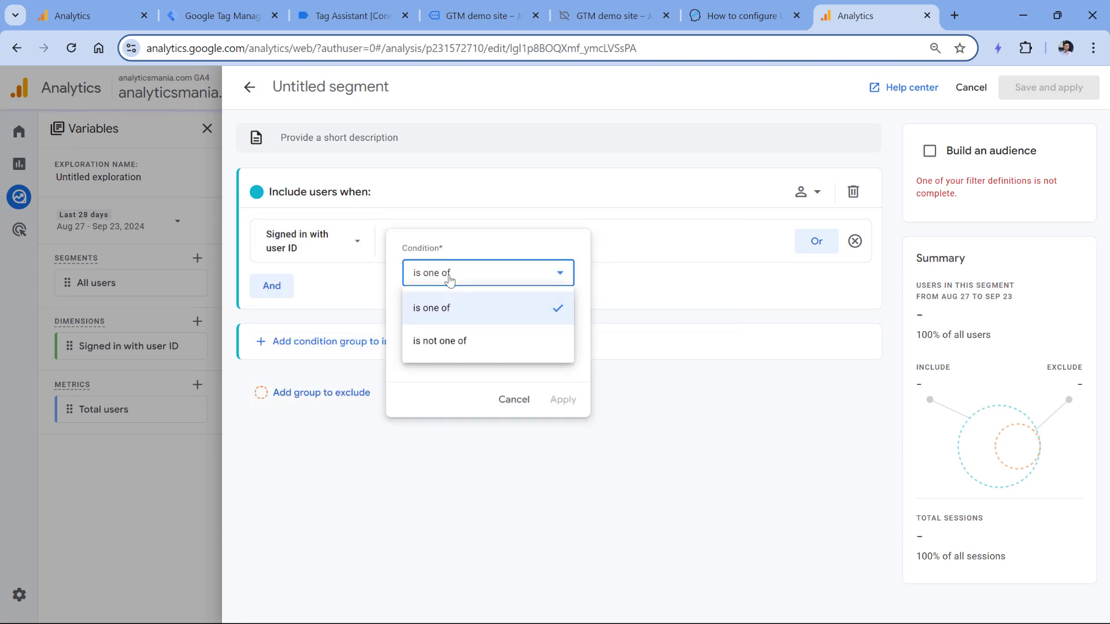
{"action": "left_click", "coordinate": [445, 305]}
{"action": "left_click", "coordinate": [450, 321]}
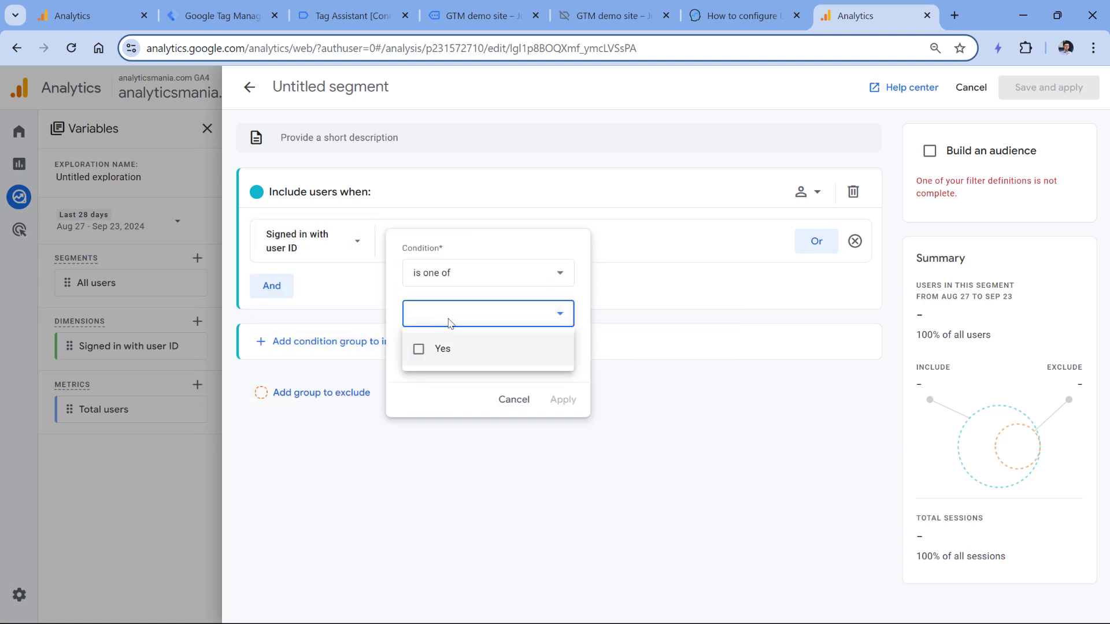
{"action": "left_click", "coordinate": [418, 351]}
{"action": "left_click", "coordinate": [331, 238]}
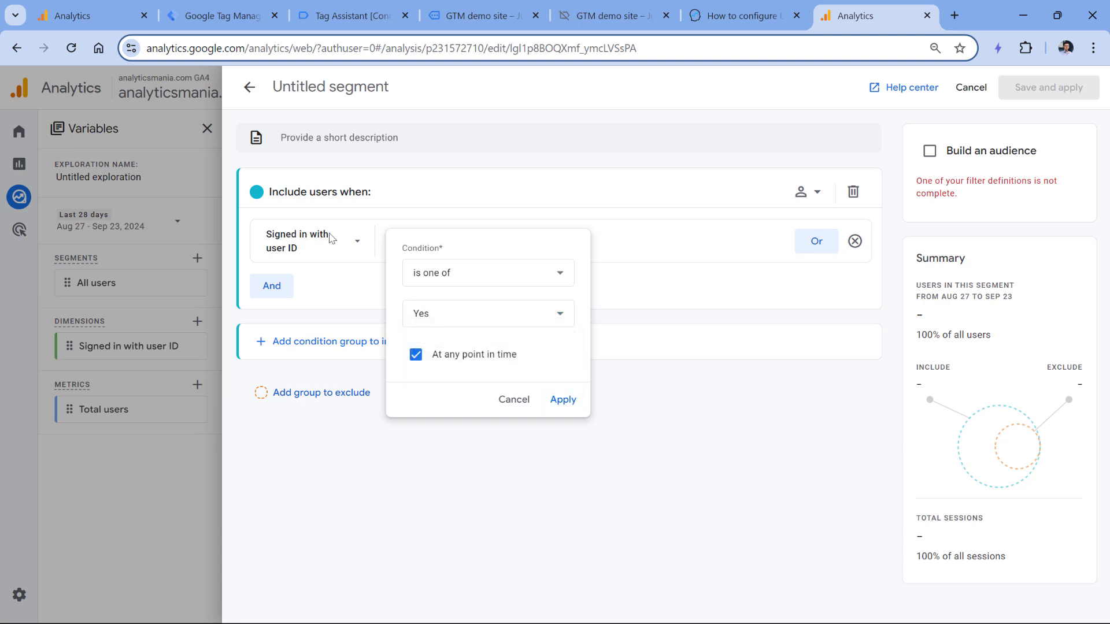
{"action": "left_click", "coordinate": [563, 399]}
{"action": "left_click", "coordinate": [319, 97]}
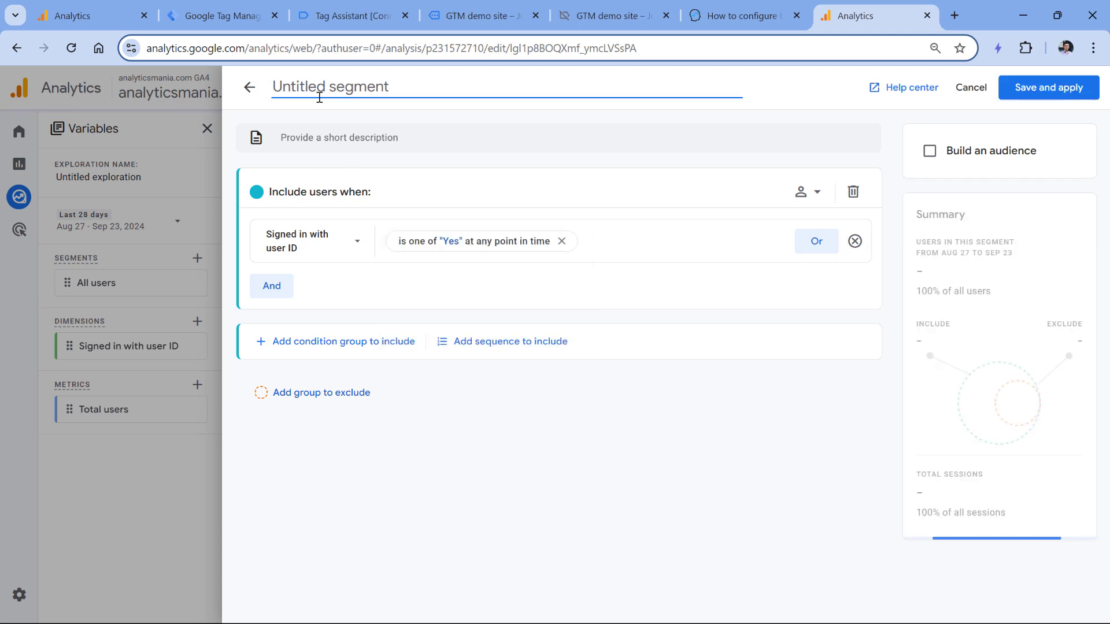
{"action": "type", "text": "User id"}
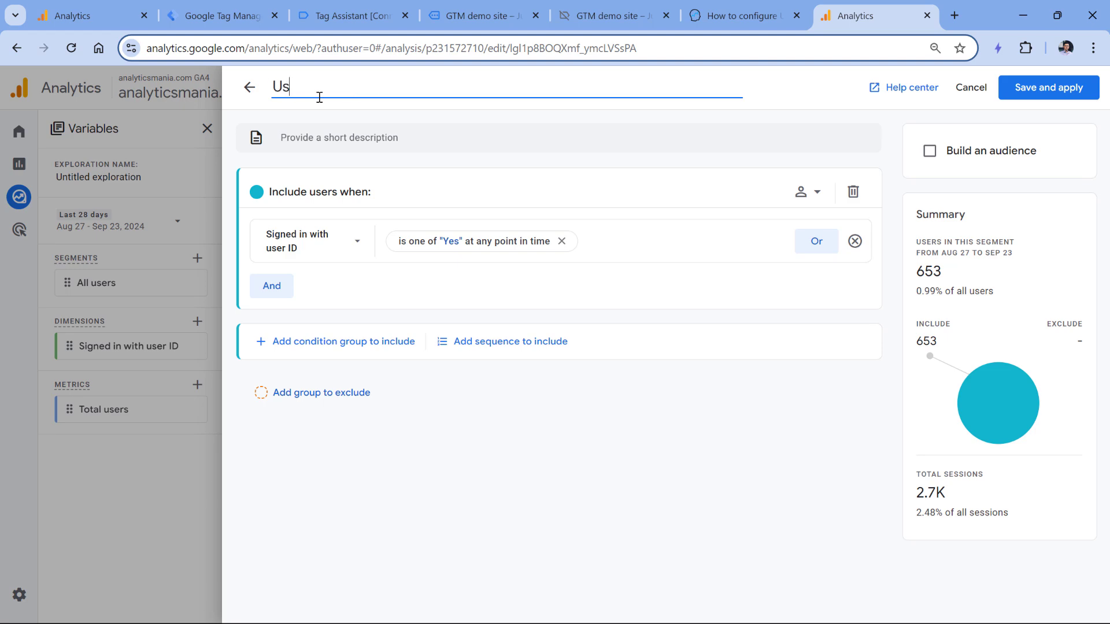
{"action": "left_click", "coordinate": [1049, 87]}
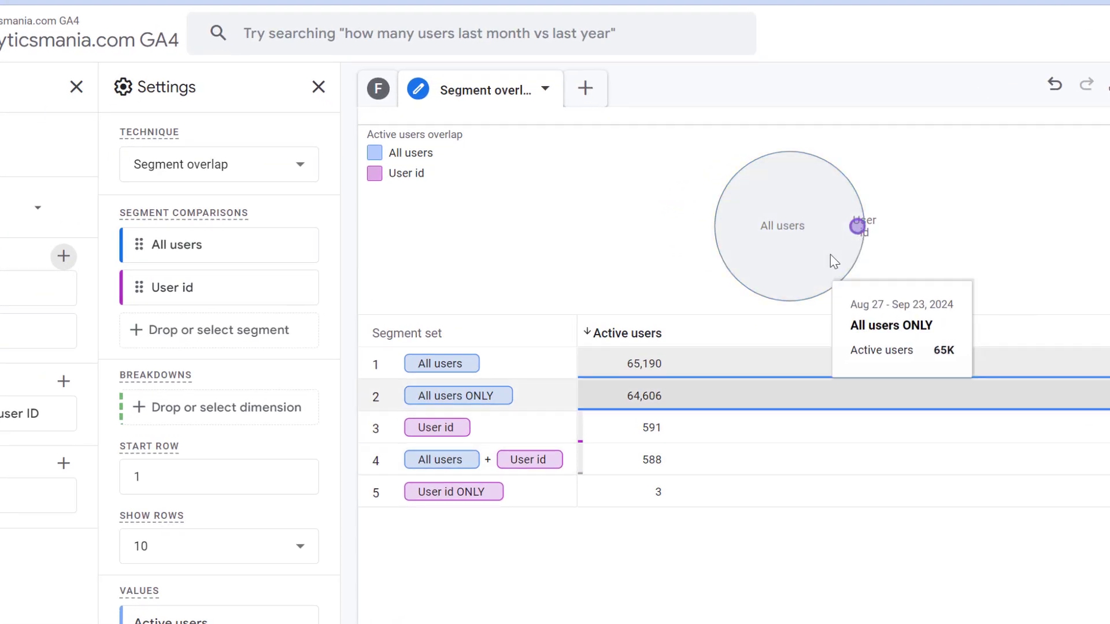
{"action": "mouse_move", "coordinate": [858, 227]}
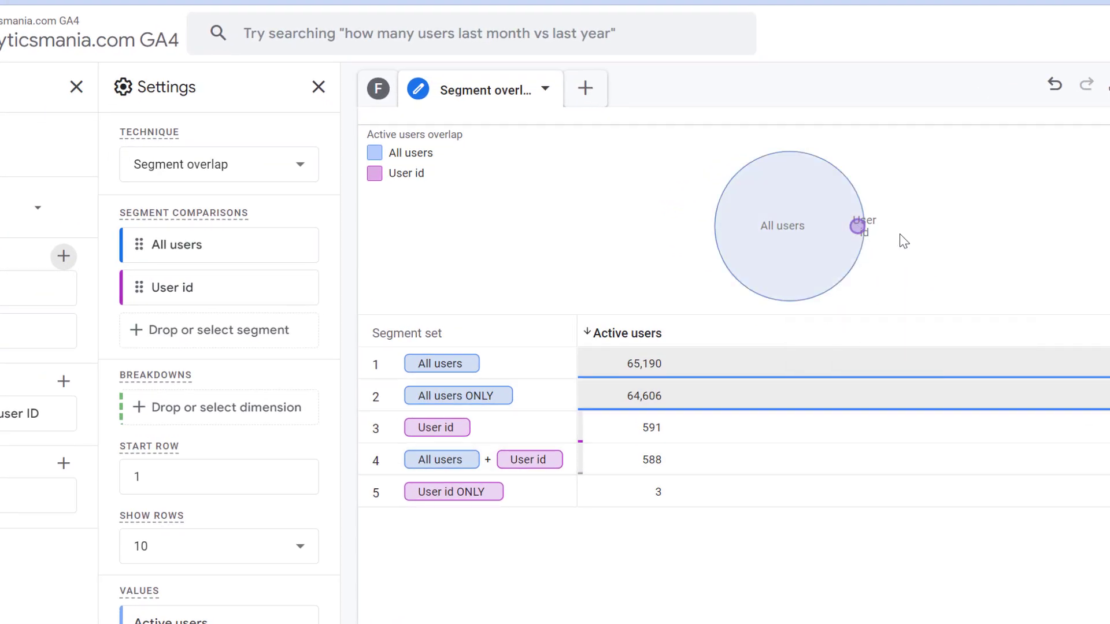
{"action": "mouse_move", "coordinate": [756, 170]}
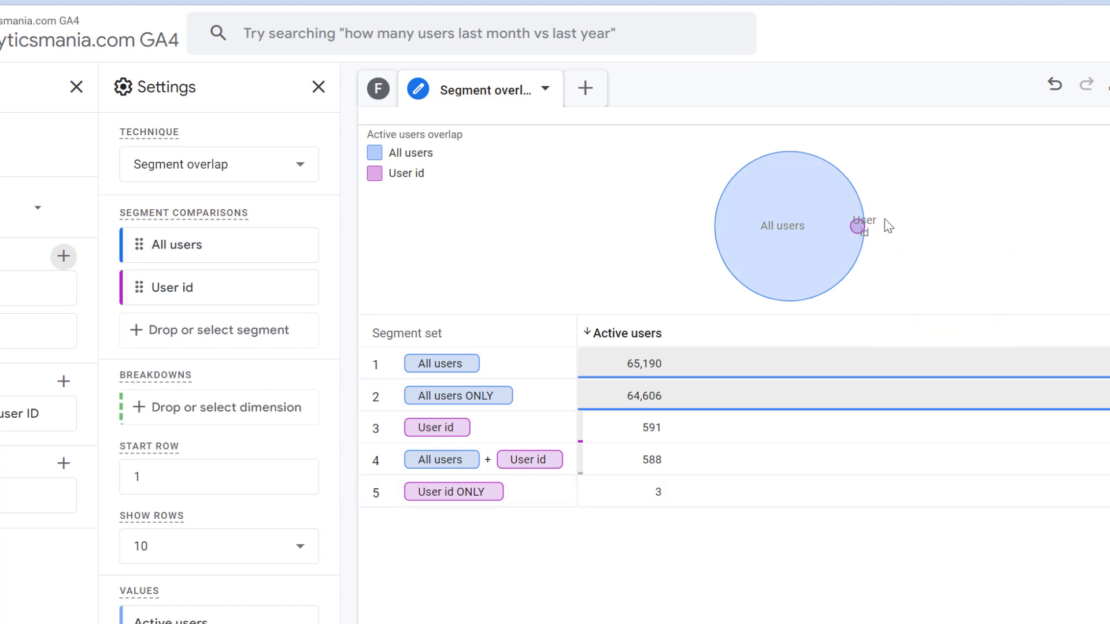
{"action": "mouse_move", "coordinate": [821, 221]}
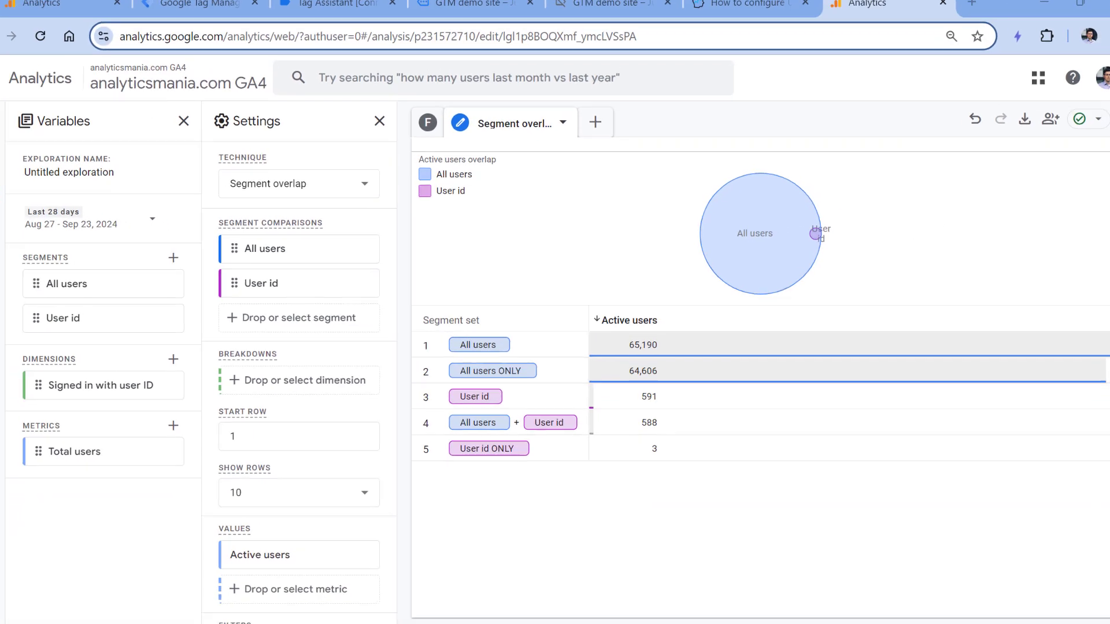
Step: Add a User explorer tab, swap Total users for Event count, and sort by event count descending
{"action": "left_click", "coordinate": [600, 135]}
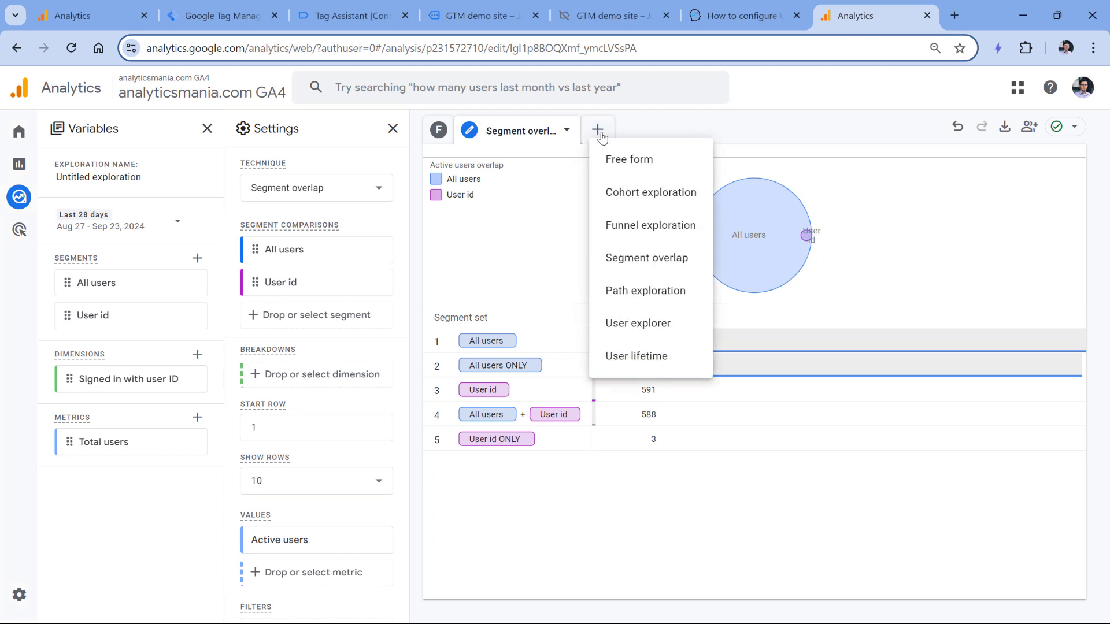
{"action": "left_click", "coordinate": [660, 328]}
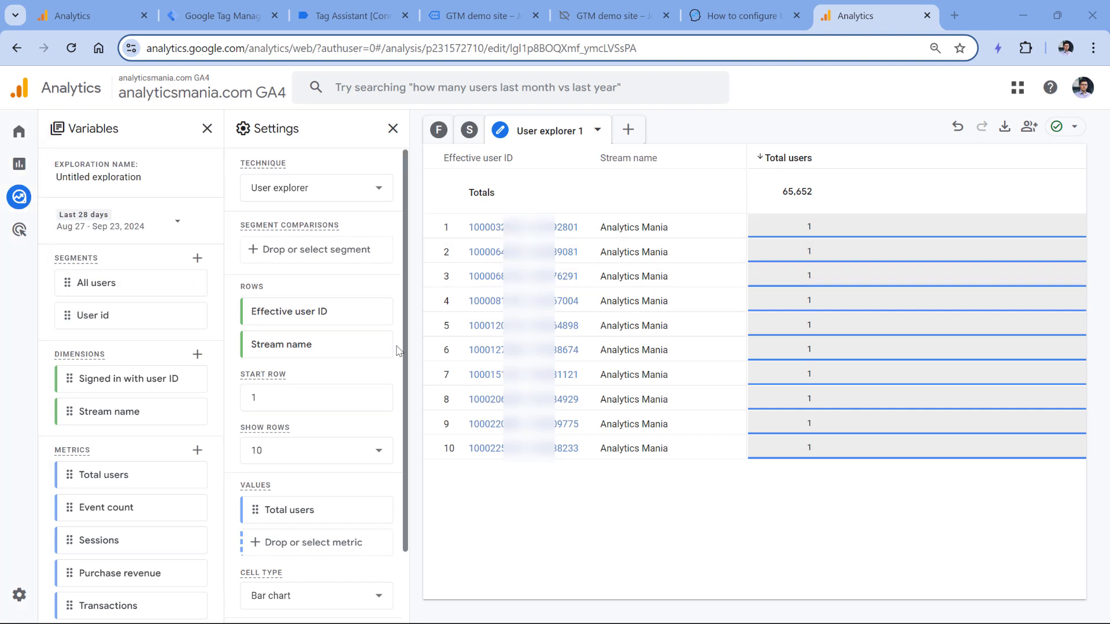
{"action": "scroll", "coordinate": [330, 442], "scroll_direction": "down", "scroll_amount": 2}
{"action": "left_click", "coordinate": [381, 434]}
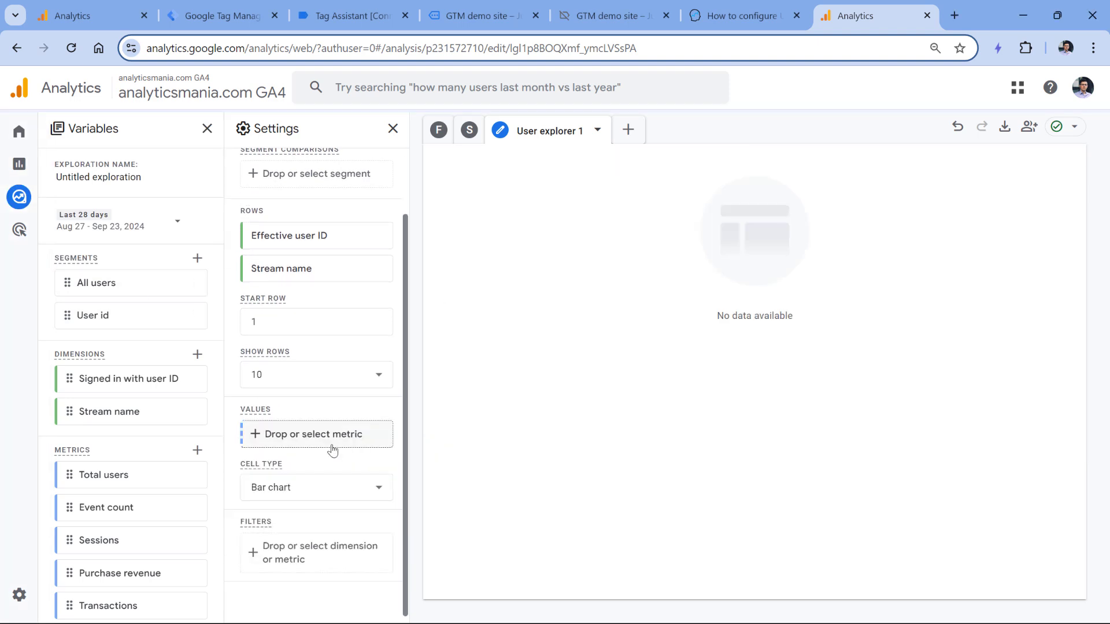
{"action": "double_click", "coordinate": [122, 513]}
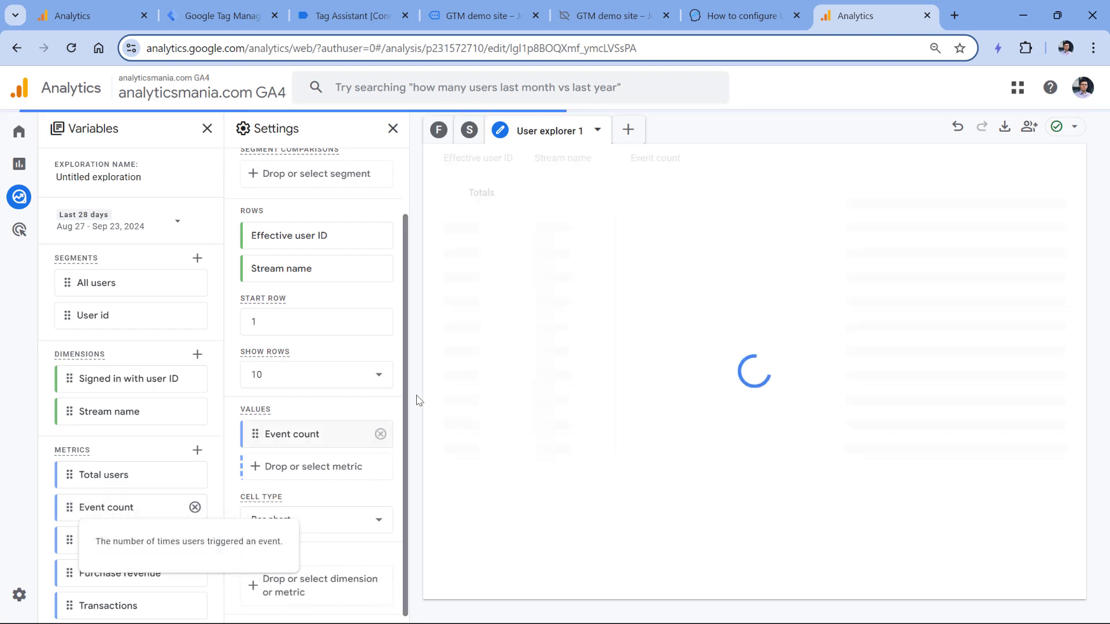
{"action": "left_click", "coordinate": [786, 158]}
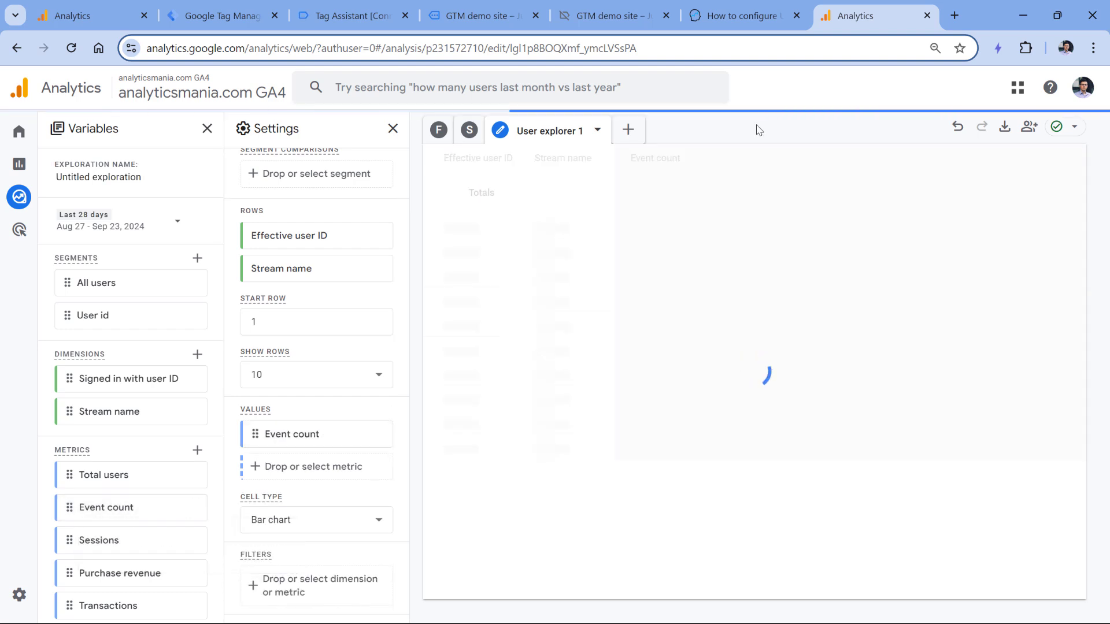
{"action": "left_click", "coordinate": [762, 158]}
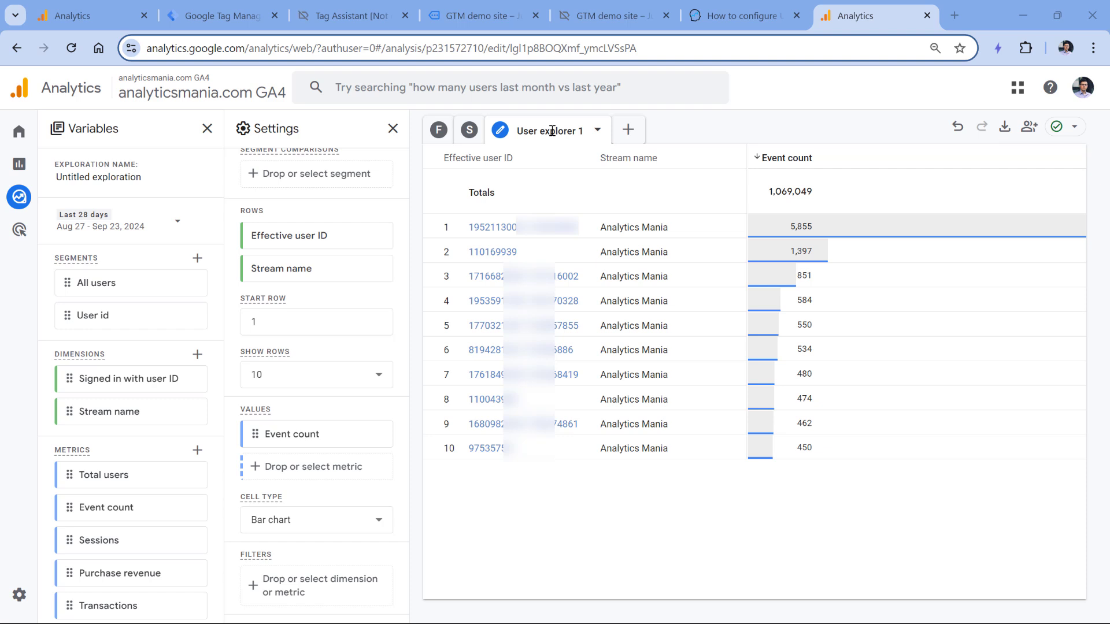
Step: Open Admin > Reporting identity, show all three options, and highlight the Device-based description
{"action": "left_click", "coordinate": [30, 599]}
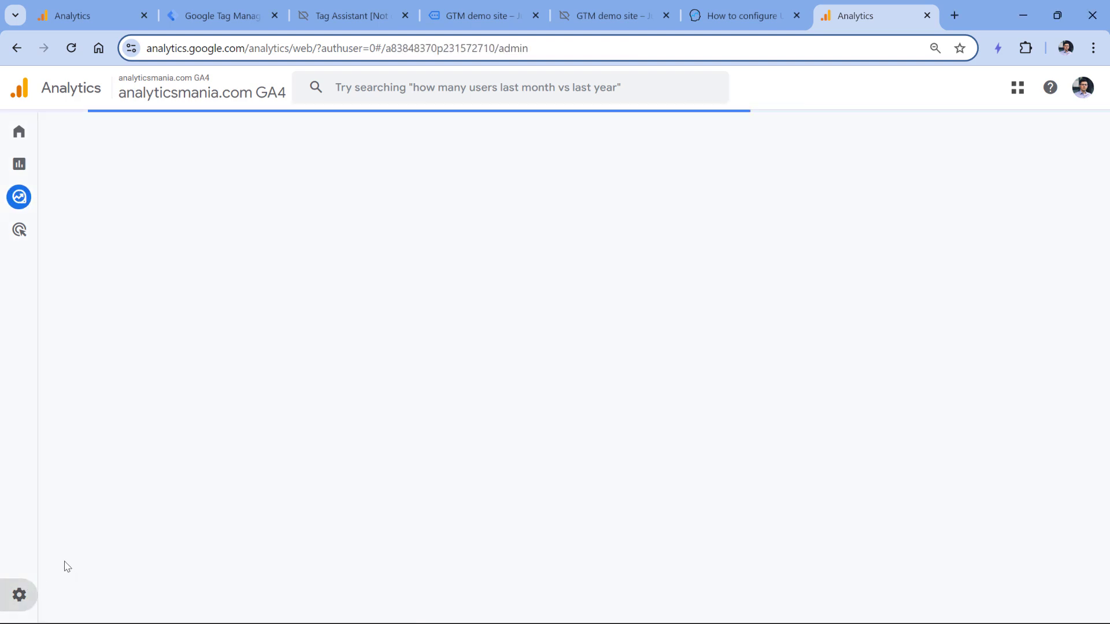
{"action": "scroll", "coordinate": [958, 319], "scroll_direction": "down", "scroll_amount": 5}
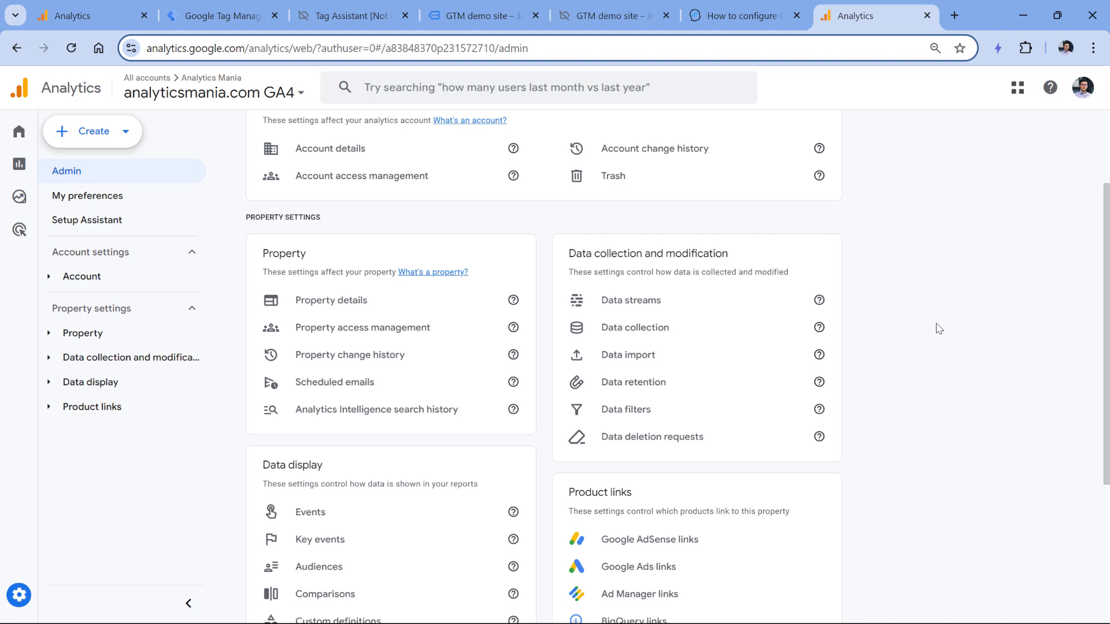
{"action": "left_click", "coordinate": [343, 527]}
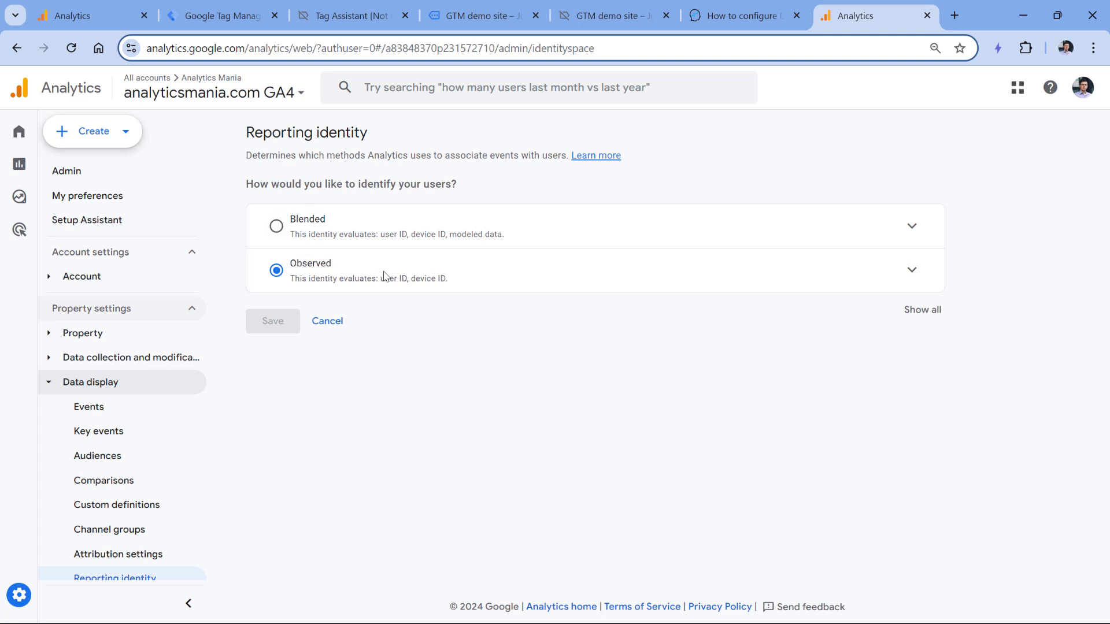
{"action": "left_click", "coordinate": [912, 313]}
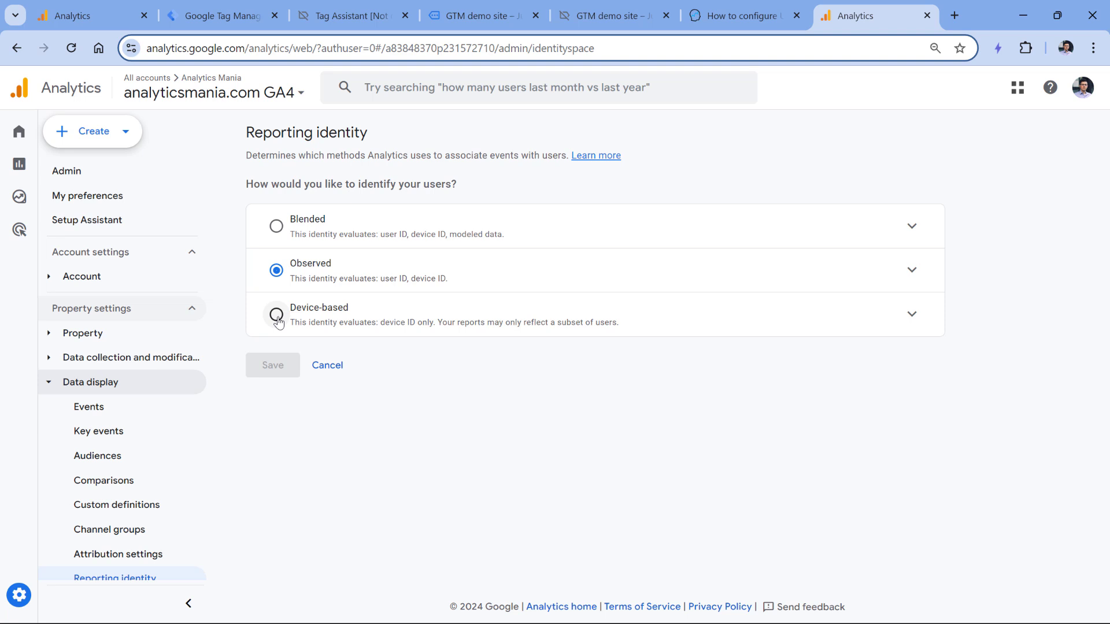
{"action": "left_click_drag", "start_coordinate": [382, 324], "coordinate": [435, 323]}
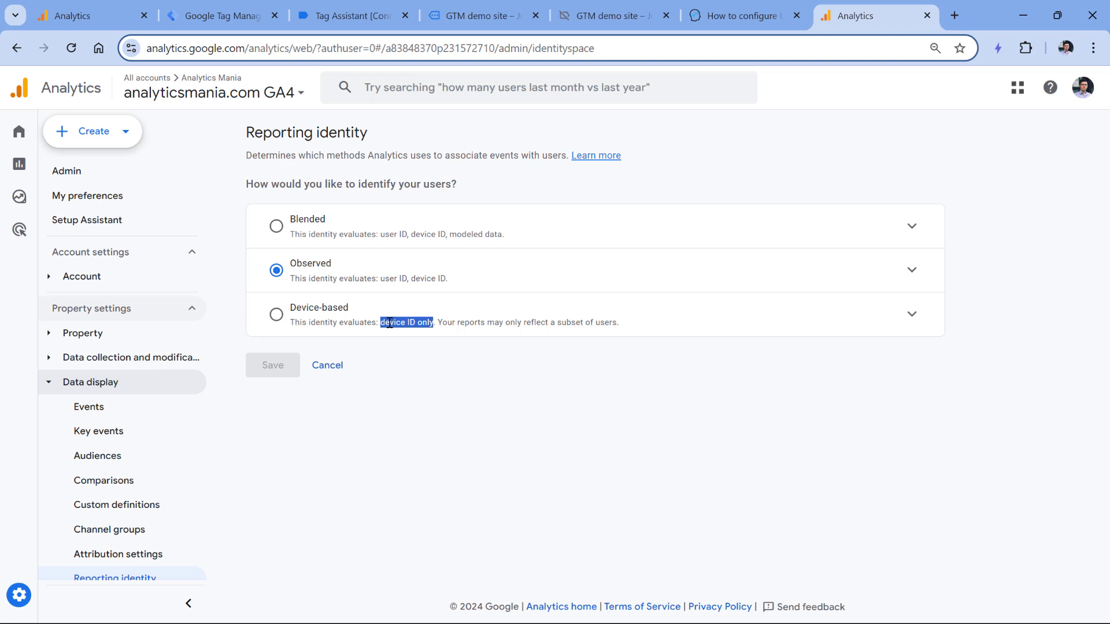
{"action": "left_click_drag", "start_coordinate": [298, 322], "coordinate": [600, 322]}
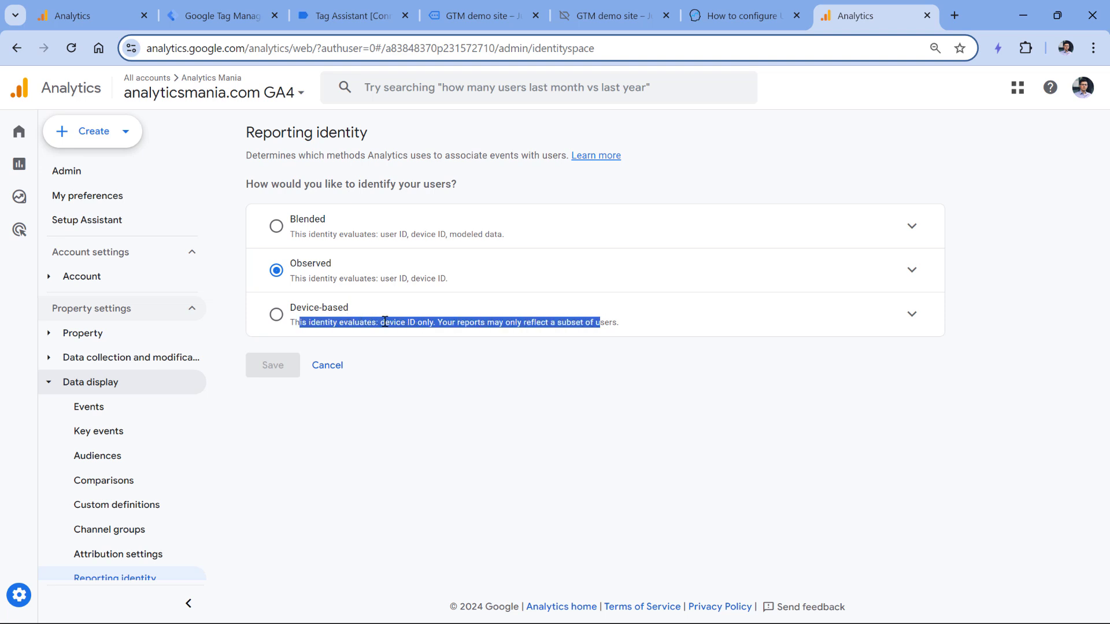